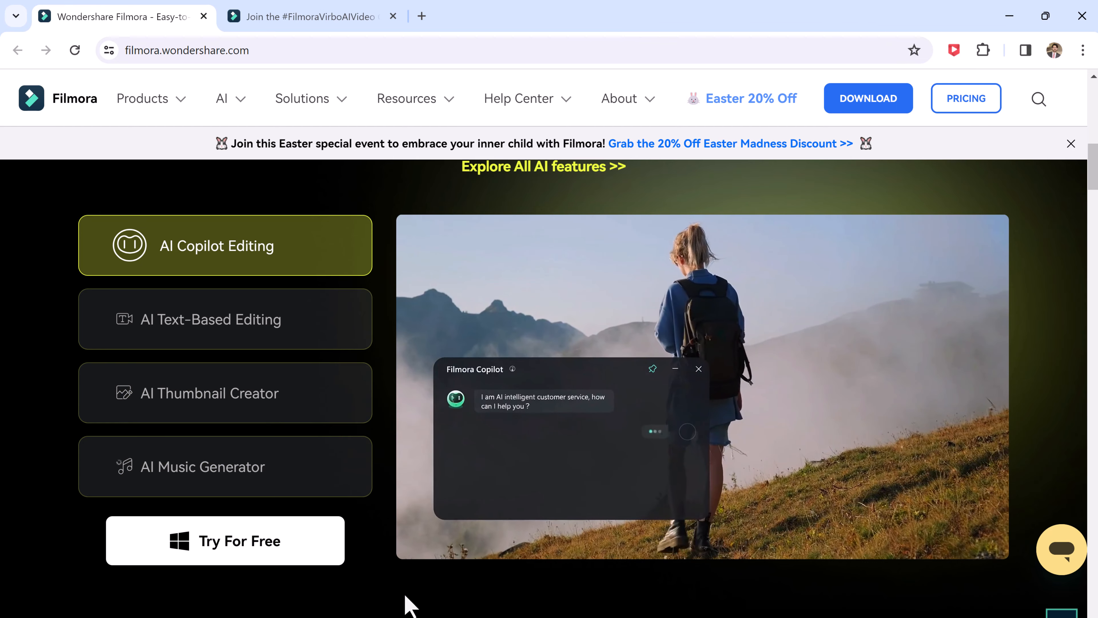
Look over the Filmora home page, then the #FilmoraVirboAIVideo challenge page with its dates, prizes, entry steps and example videos.
scroll(261, 428, "up", 1)
scroll(262, 429, "up", 10)
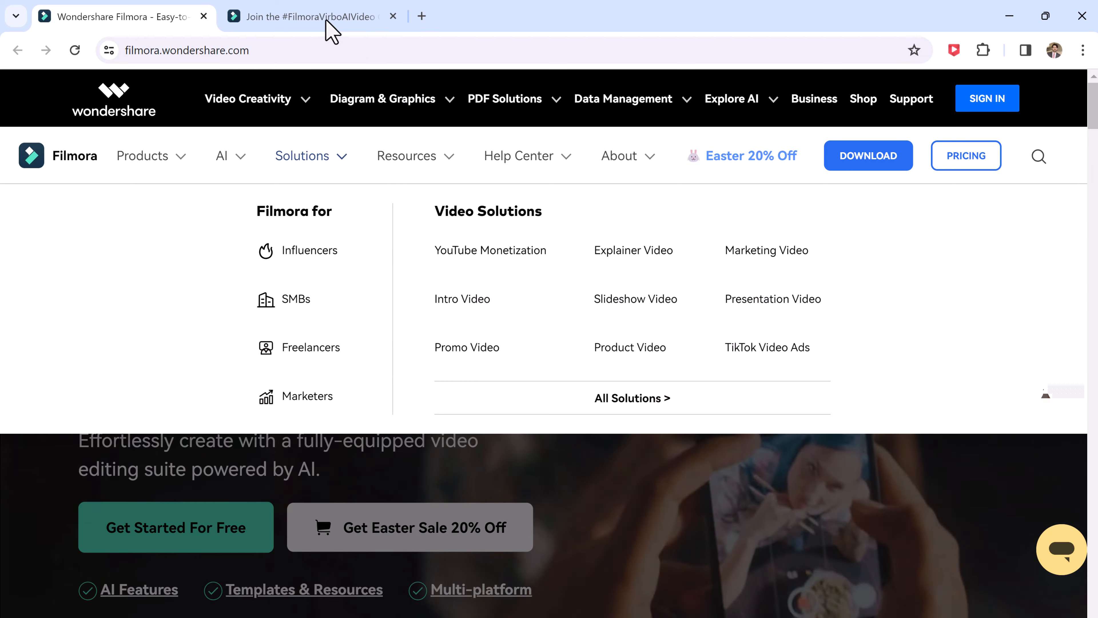
left_click(326, 19)
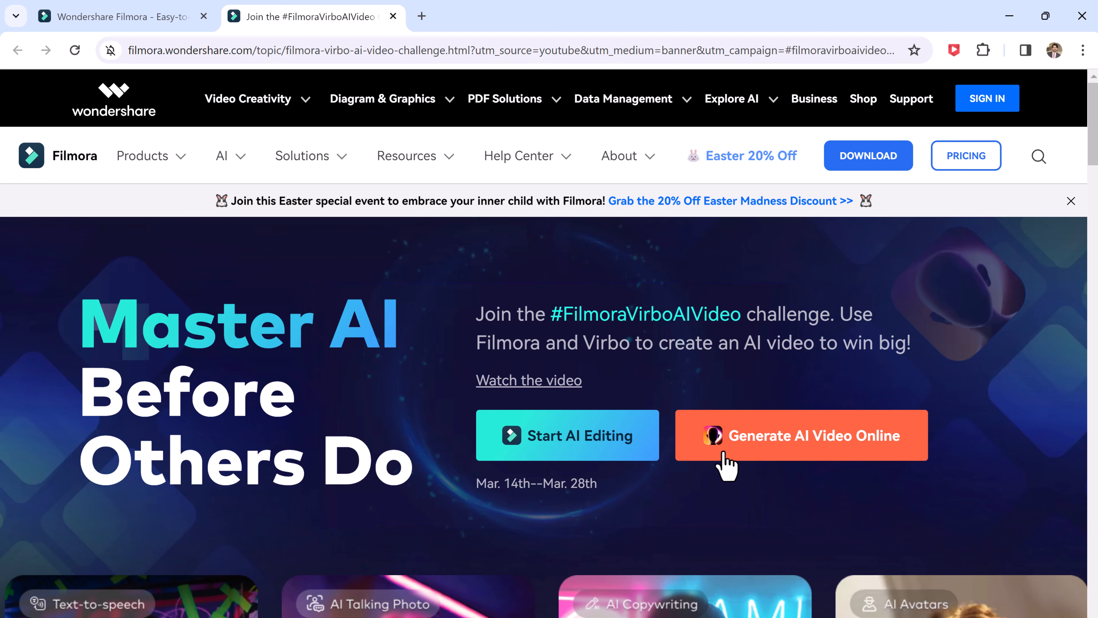
scroll(650, 478, "down", 3)
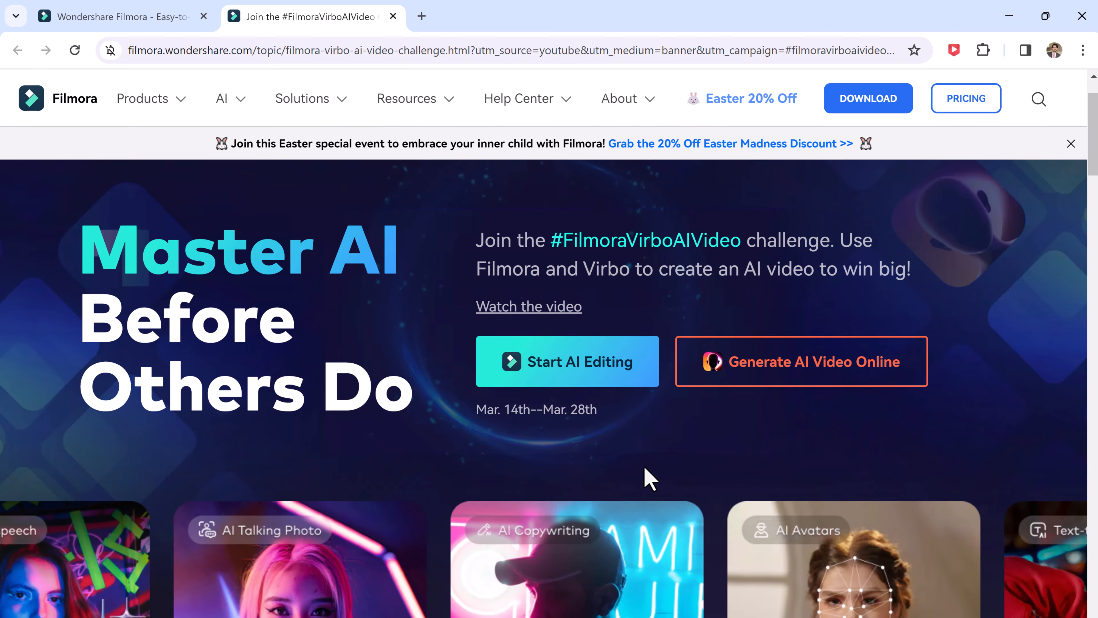
scroll(560, 390, "up", 1)
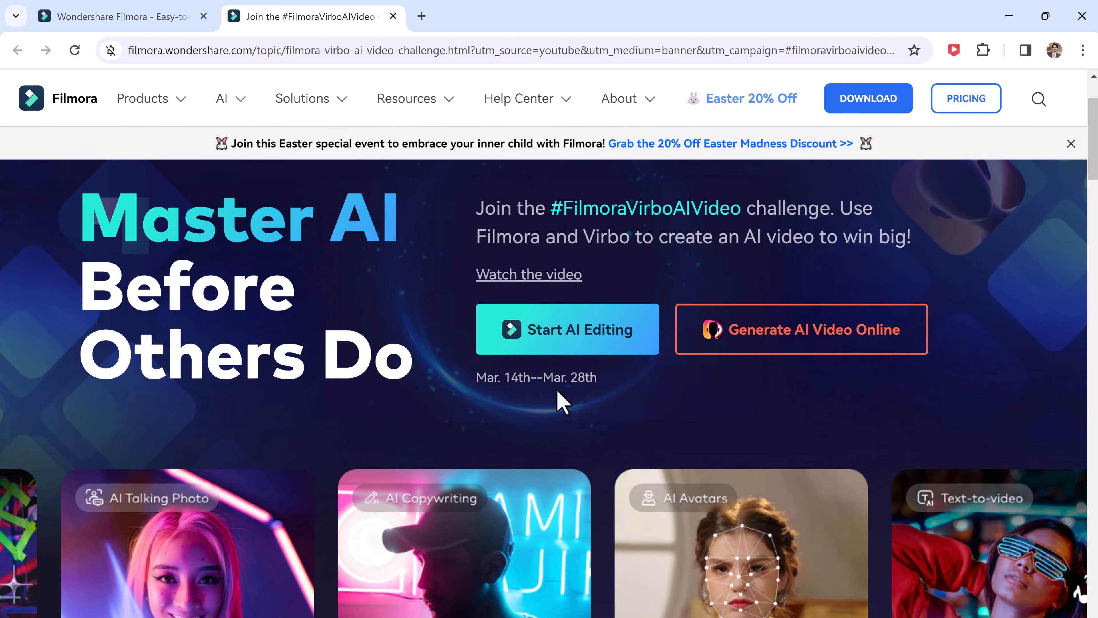
scroll(622, 403, "down", 15)
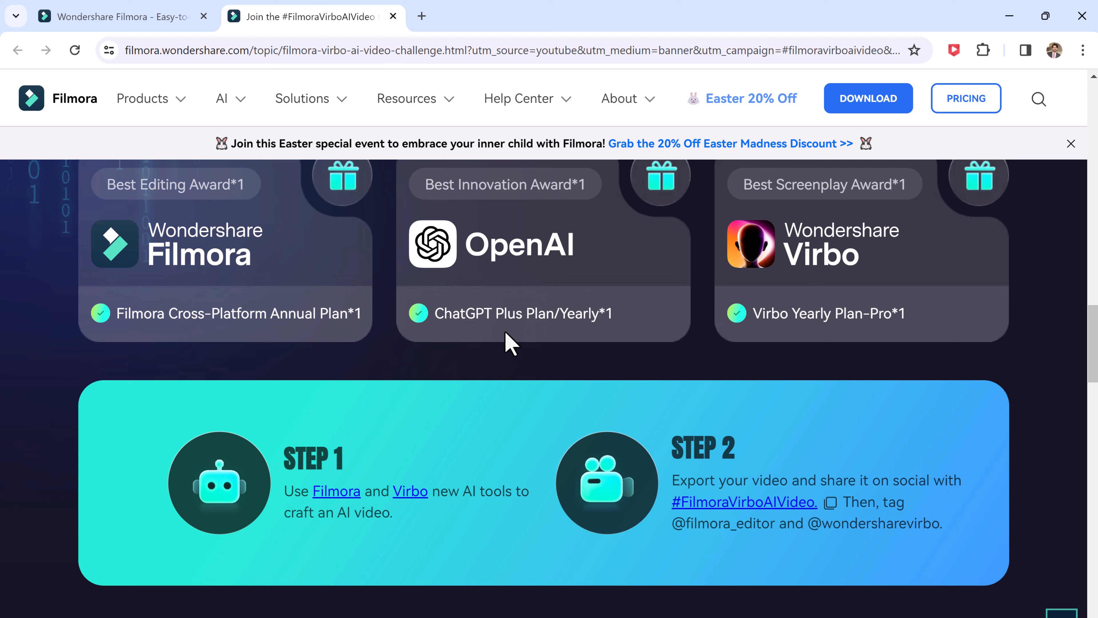
scroll(815, 344, "down", 7)
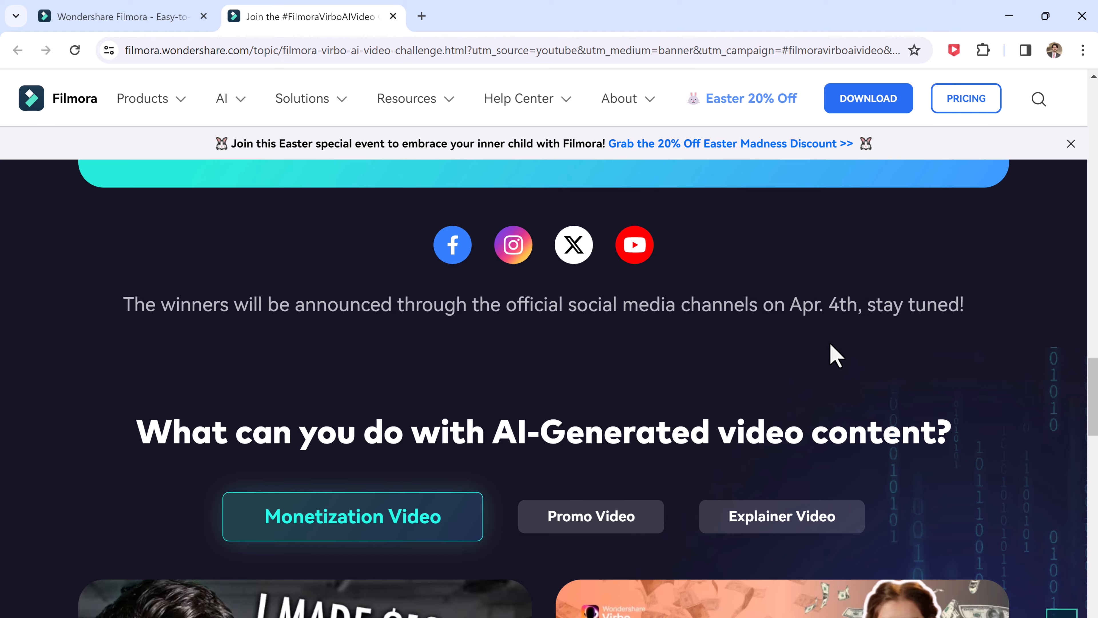
scroll(828, 356, "down", 18)
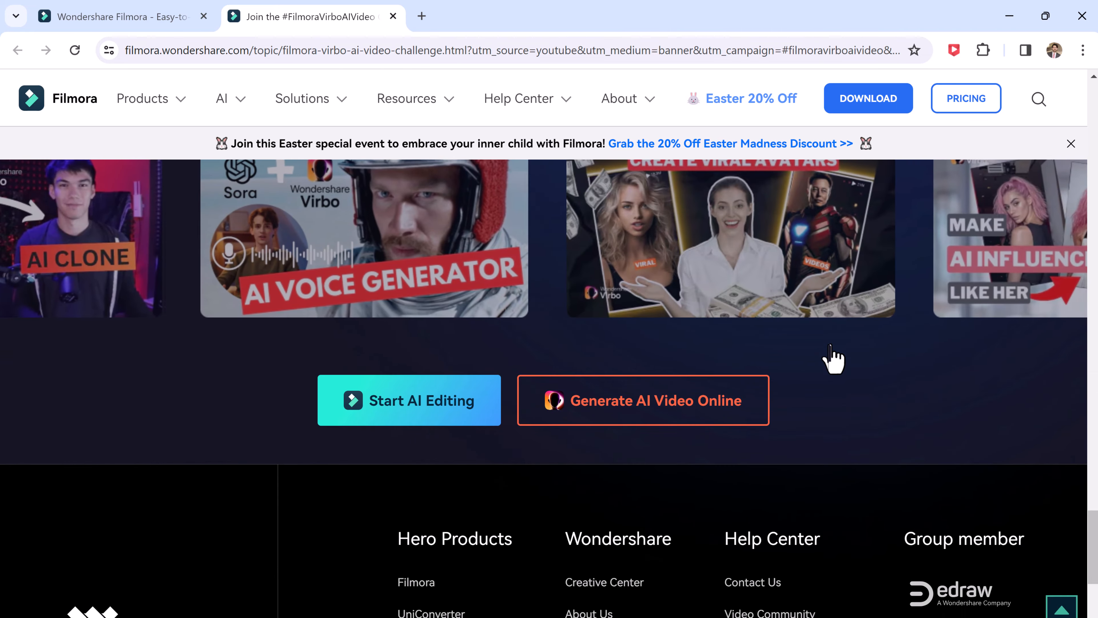
scroll(834, 361, "up", 20)
scroll(834, 359, "up", 1)
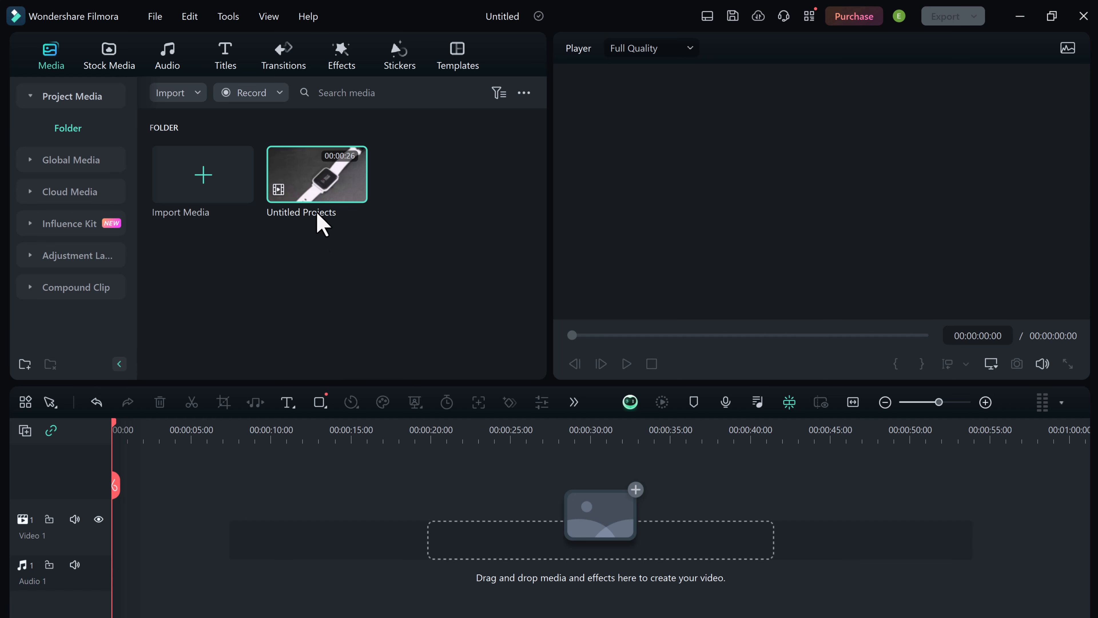
Add the Untitled Projects smartwatch clip to the timeline and preview its opening seconds from the beginning.
left_click(331, 191)
left_click(355, 190)
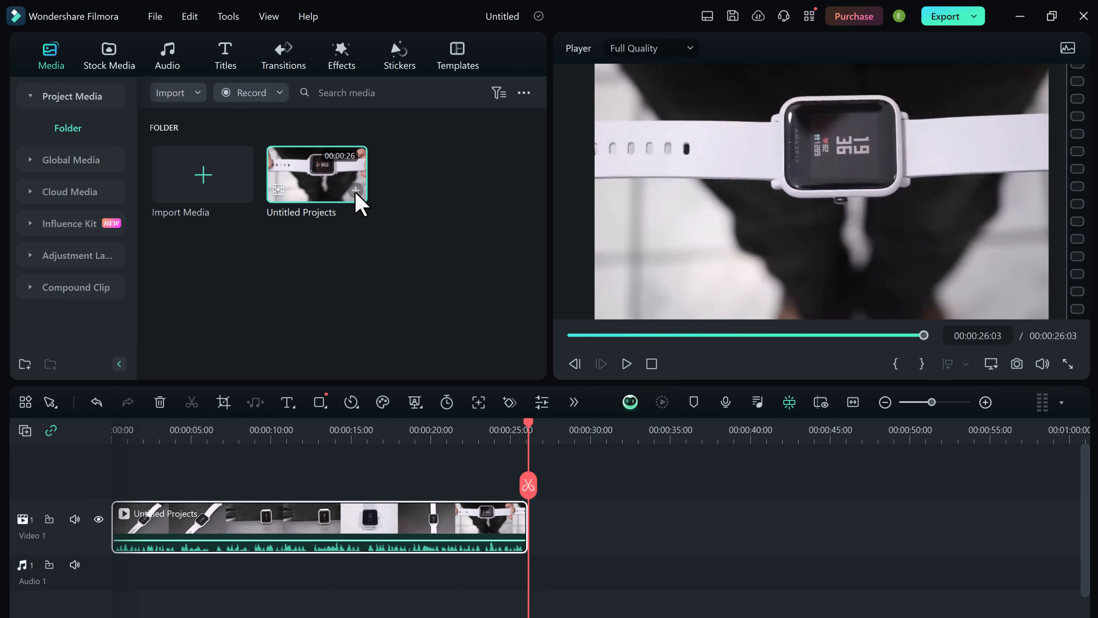
left_click(571, 336)
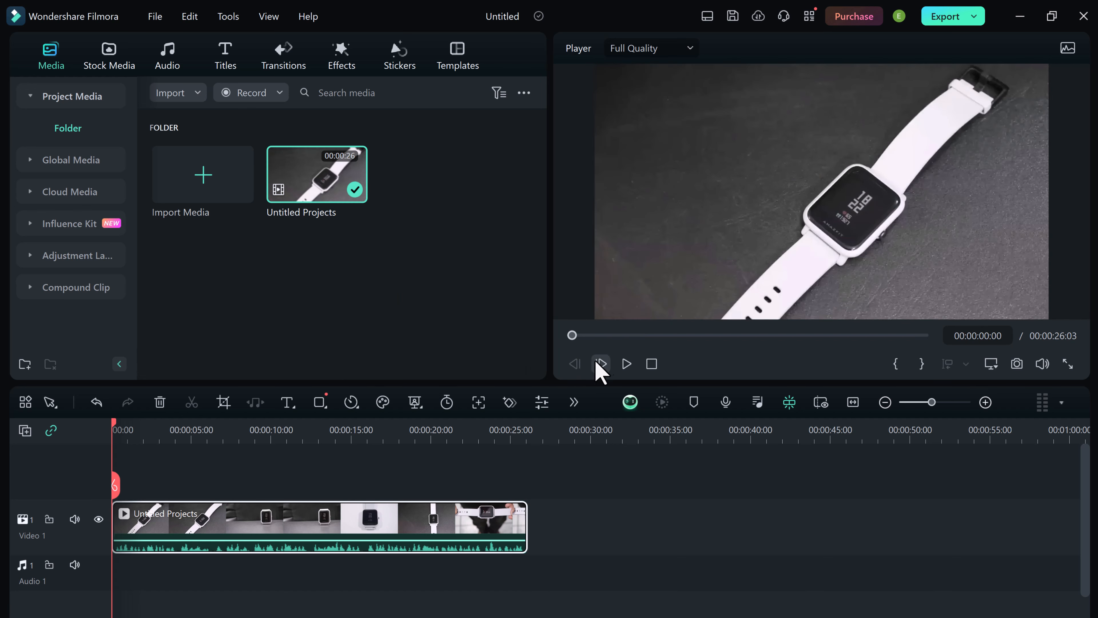
left_click(625, 364)
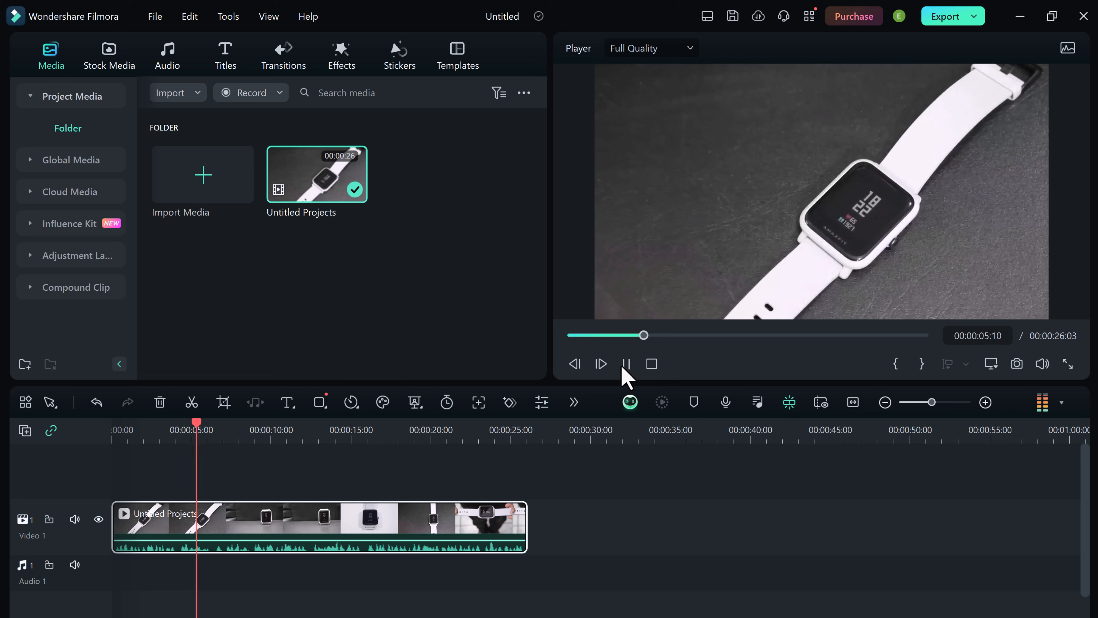
left_click(625, 365)
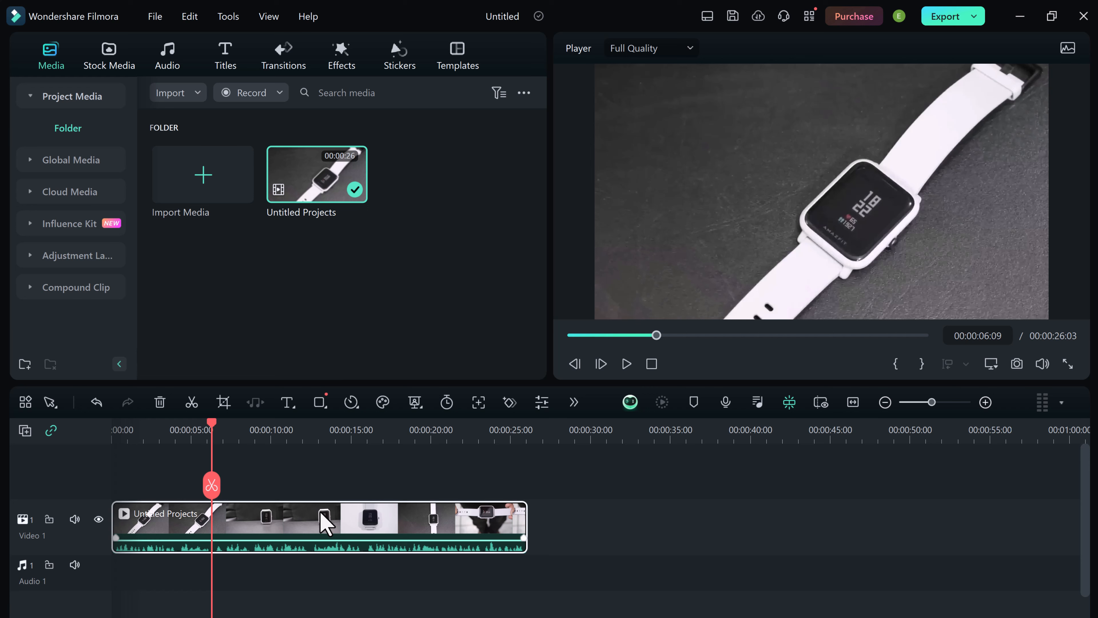
Start AI Translation for the timeline clip, with Translate voice and text as the type and English (US) as the source language.
left_click(573, 402)
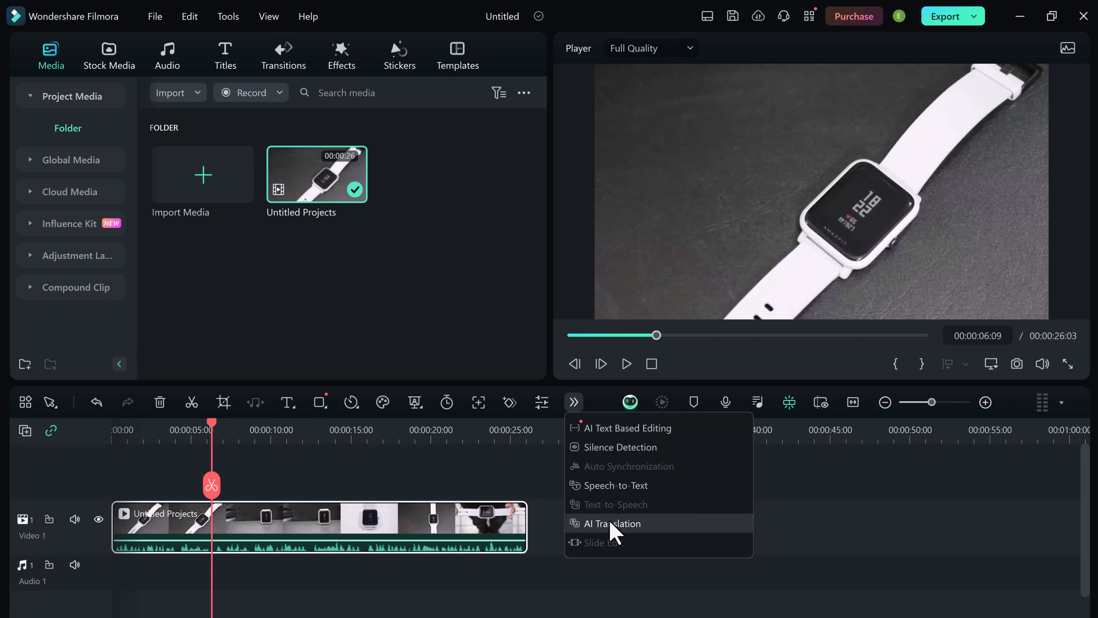
left_click(643, 524)
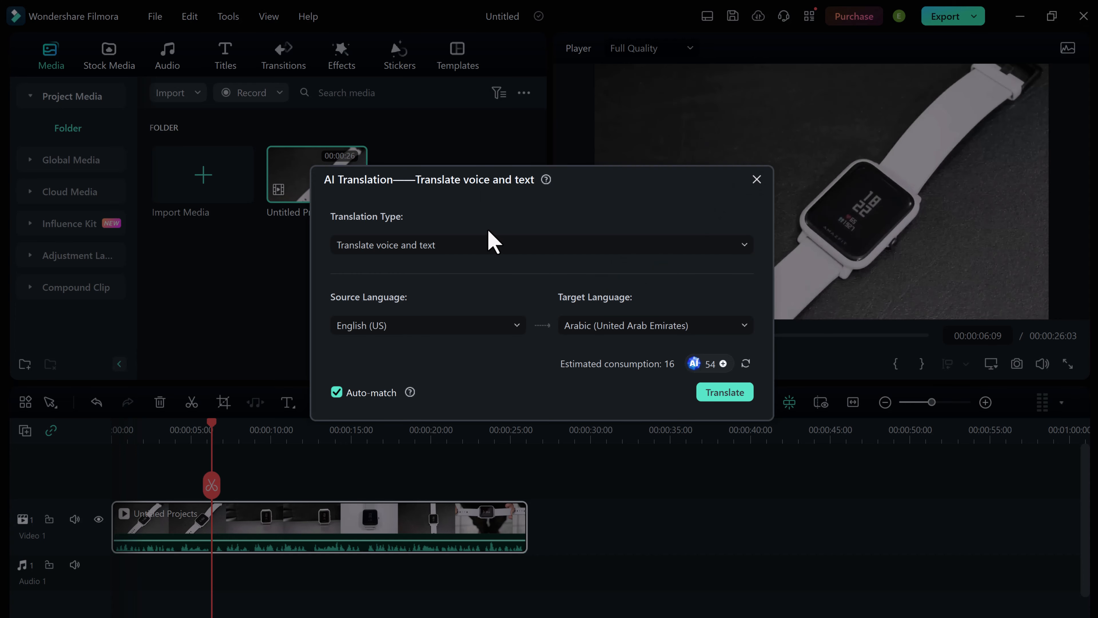
left_click(491, 245)
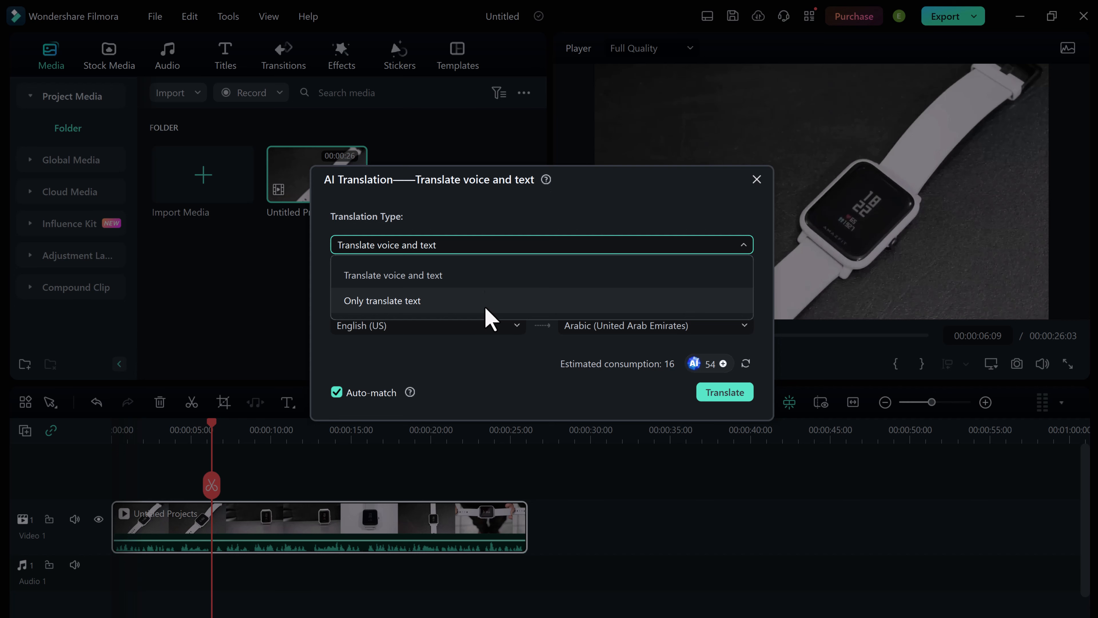
left_click(487, 280)
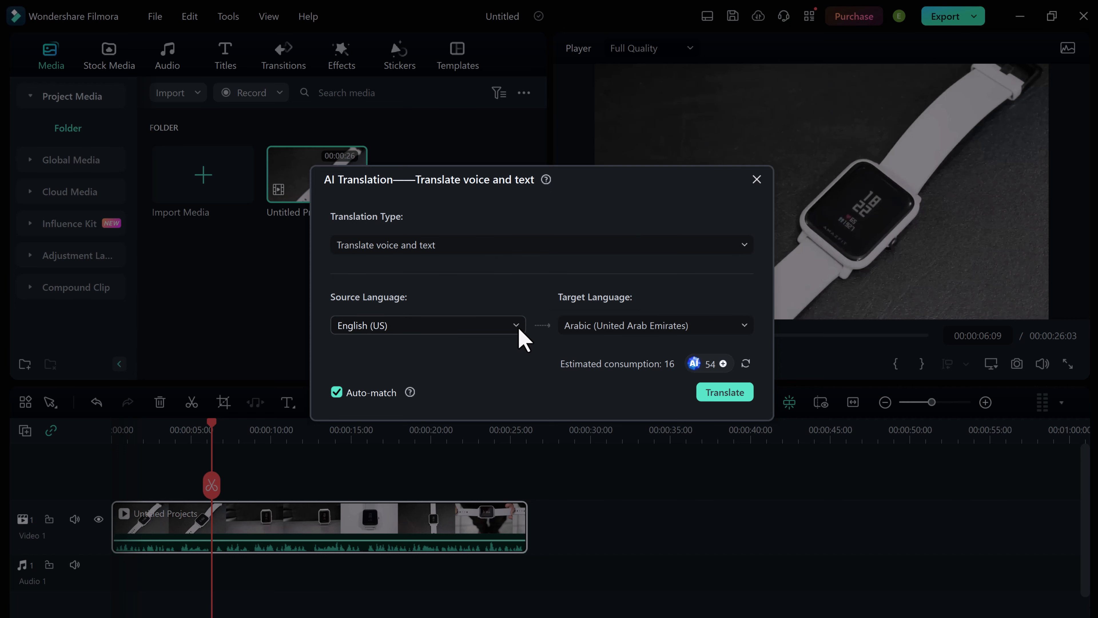
left_click(517, 327)
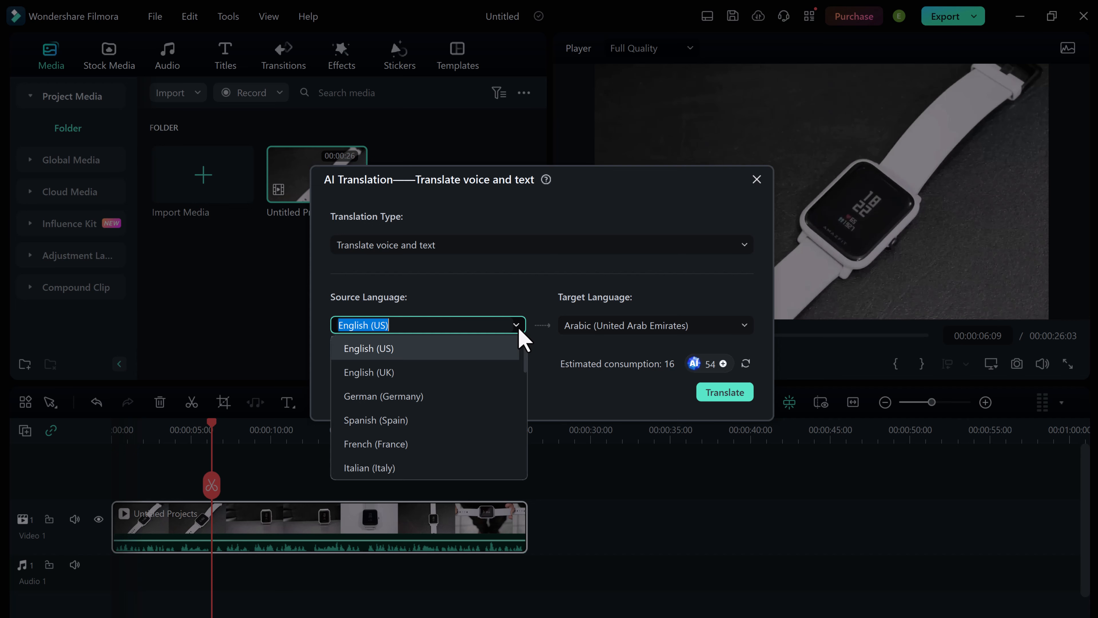
left_click(502, 349)
Set the target language to Arabic (United Arab Emirates), run the translation and close the list of voice-text services.
left_click(666, 325)
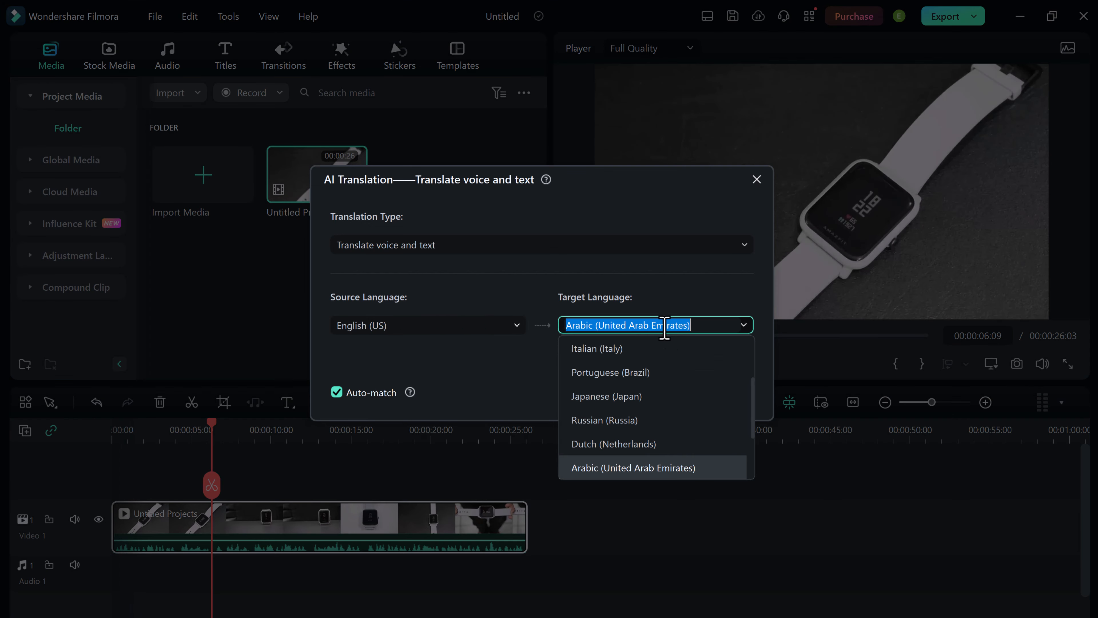
scroll(677, 367, "down", 2)
scroll(677, 379, "up", 4)
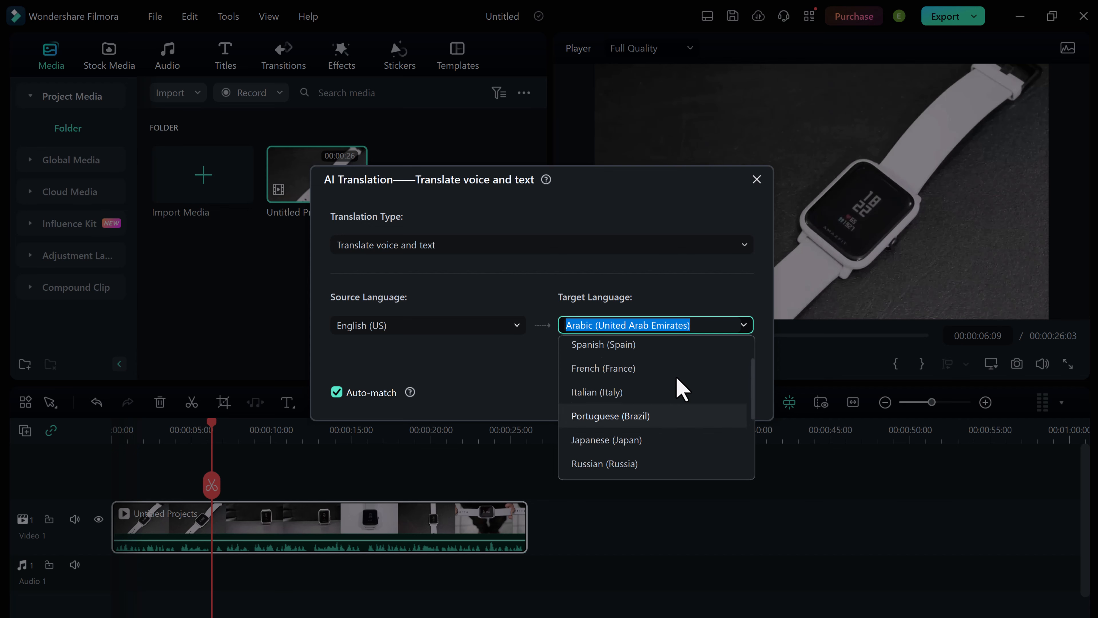
scroll(675, 382, "down", 1)
scroll(675, 383, "down", 4)
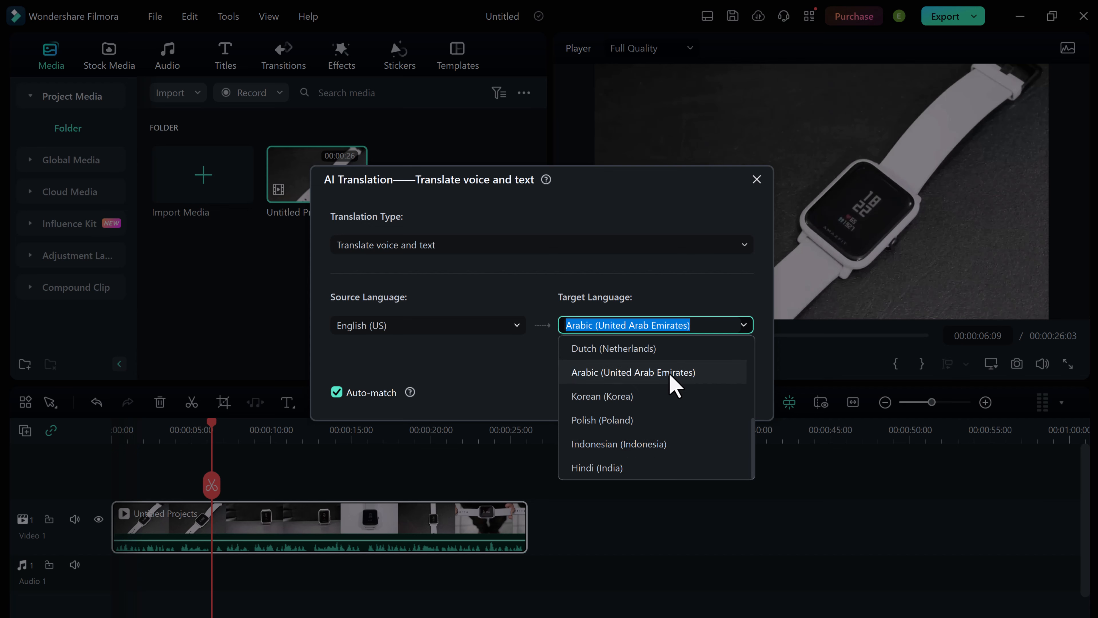
left_click(671, 374)
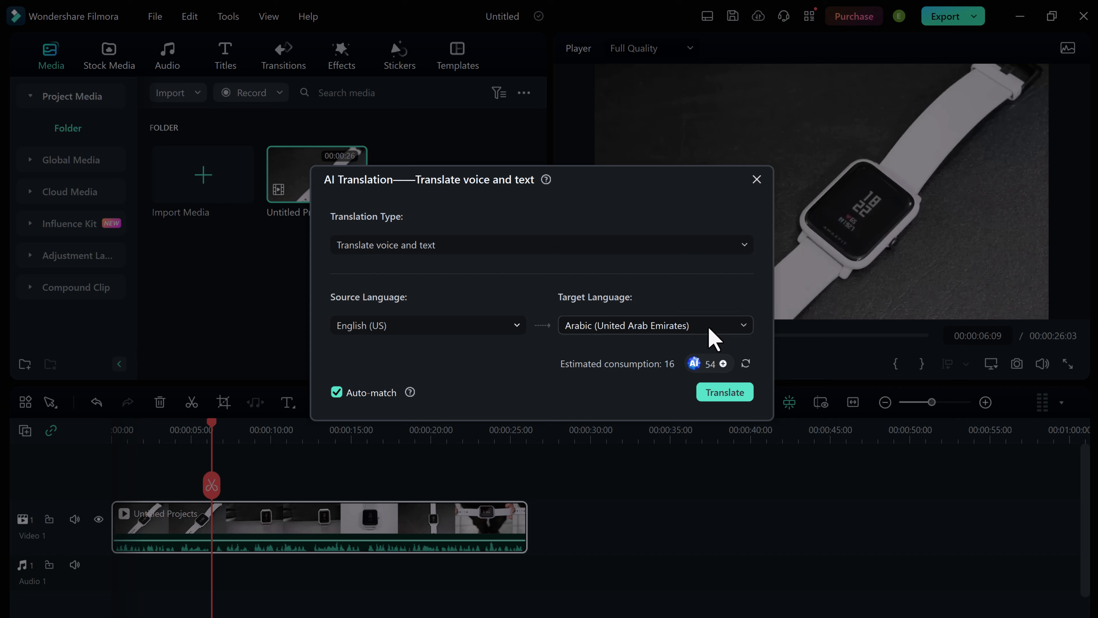
left_click(725, 392)
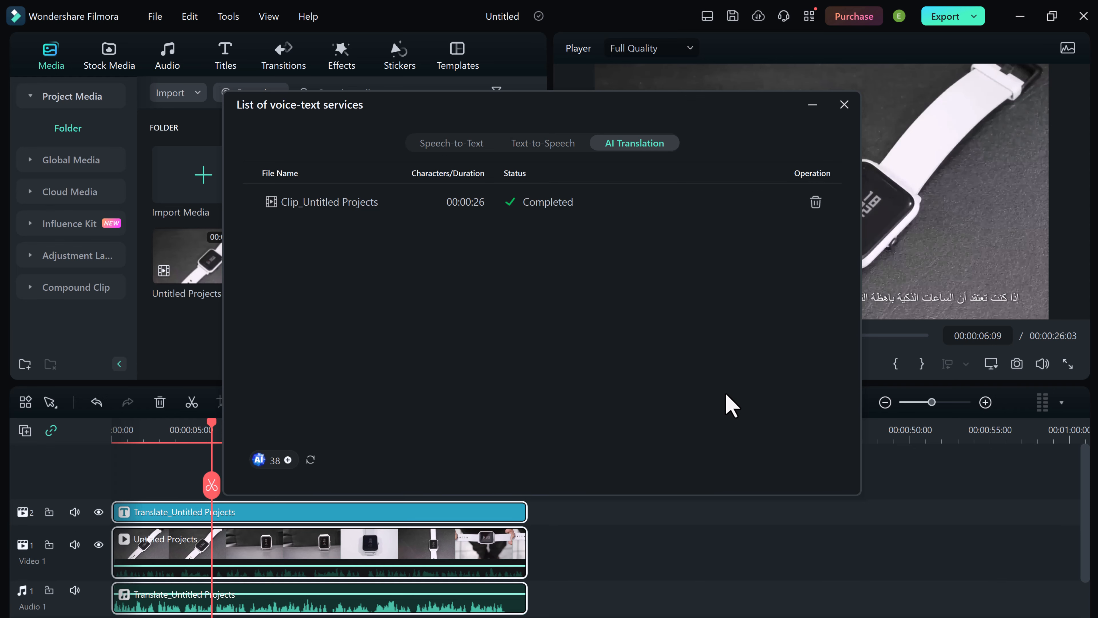
left_click(844, 105)
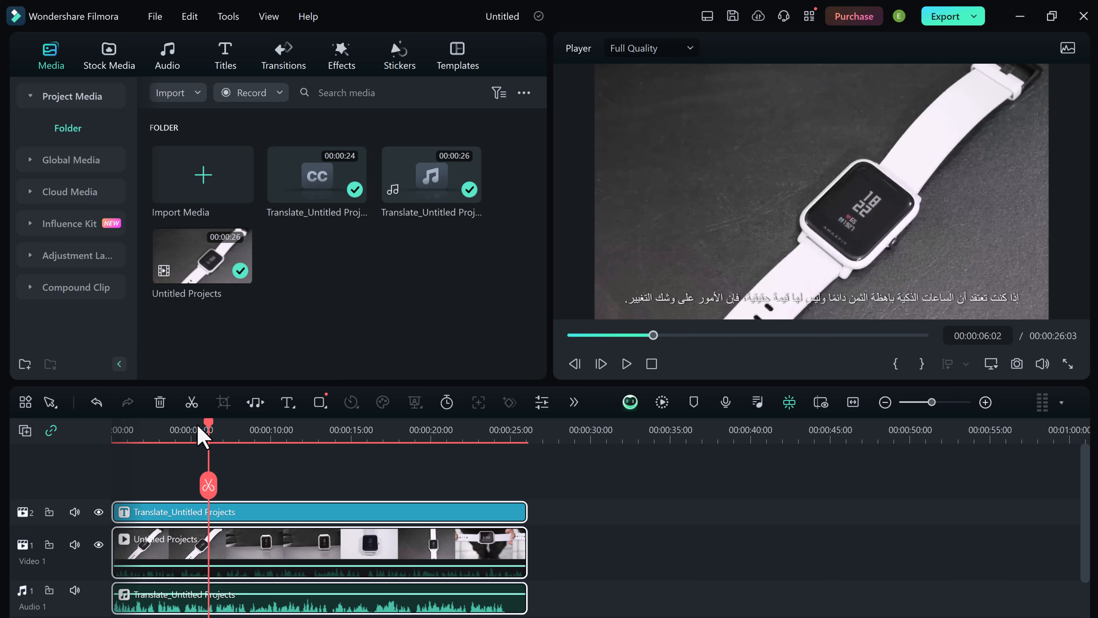
Play the translated video from the start to check its Arabic voice and subtitles.
left_click_drag(201, 435, 98, 442)
left_click(626, 364)
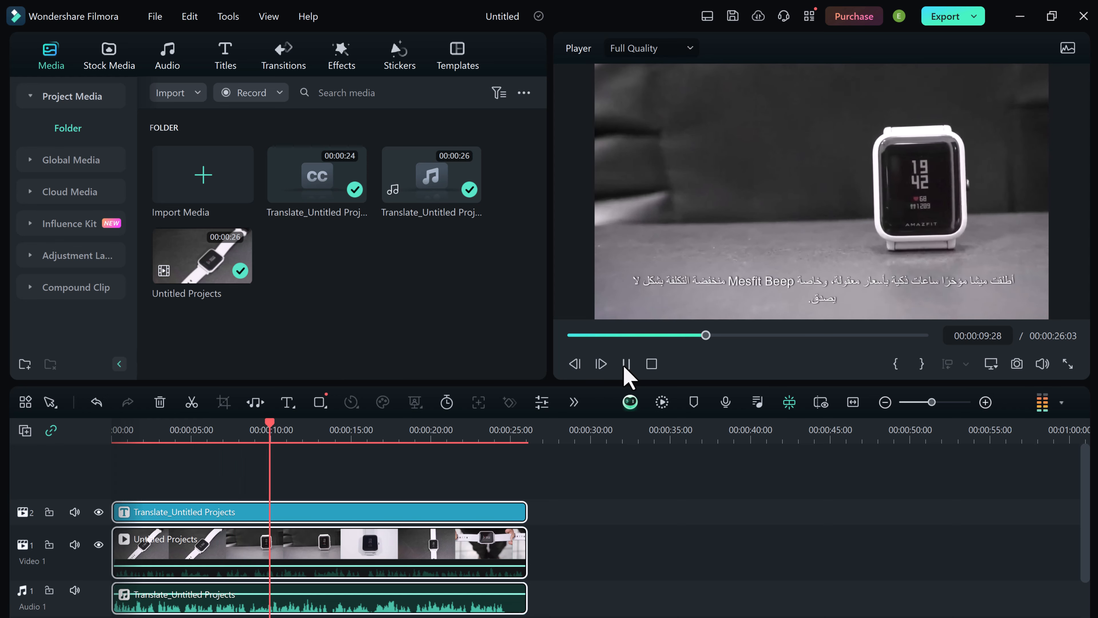
left_click(626, 364)
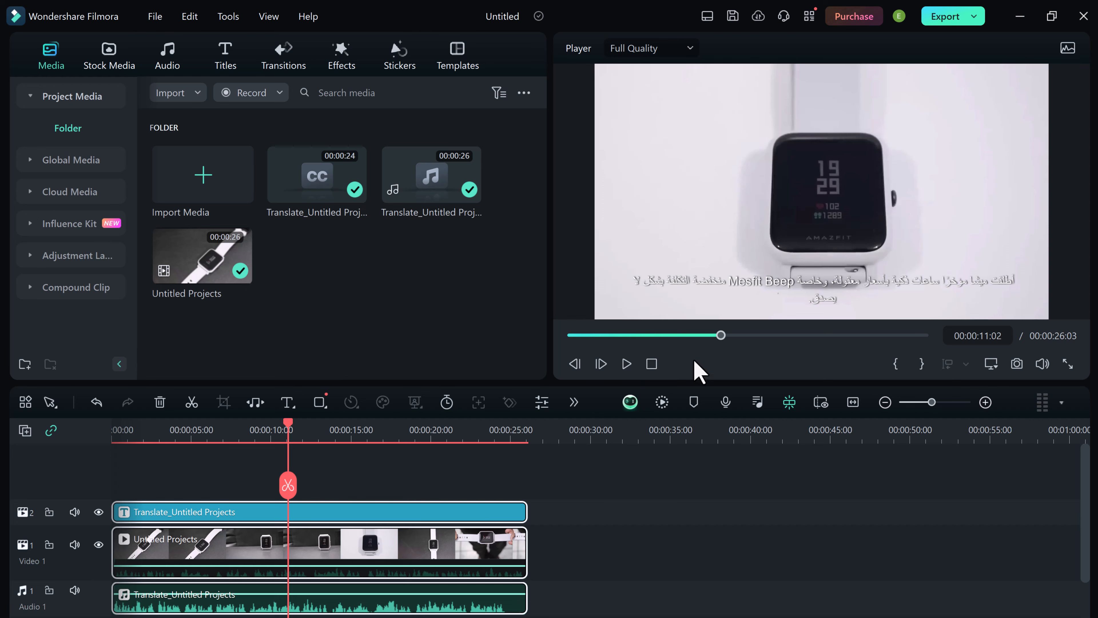
Open the translated subtitle clip in the subtitle editor and go through each of its Arabic lines.
double_click(160, 517)
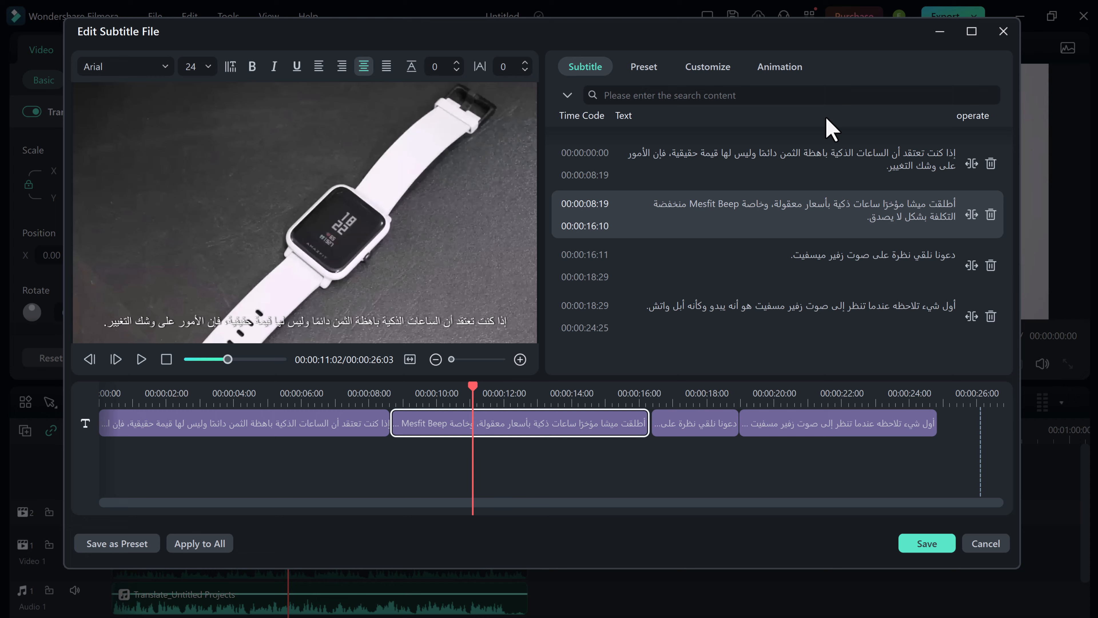
left_click(809, 167)
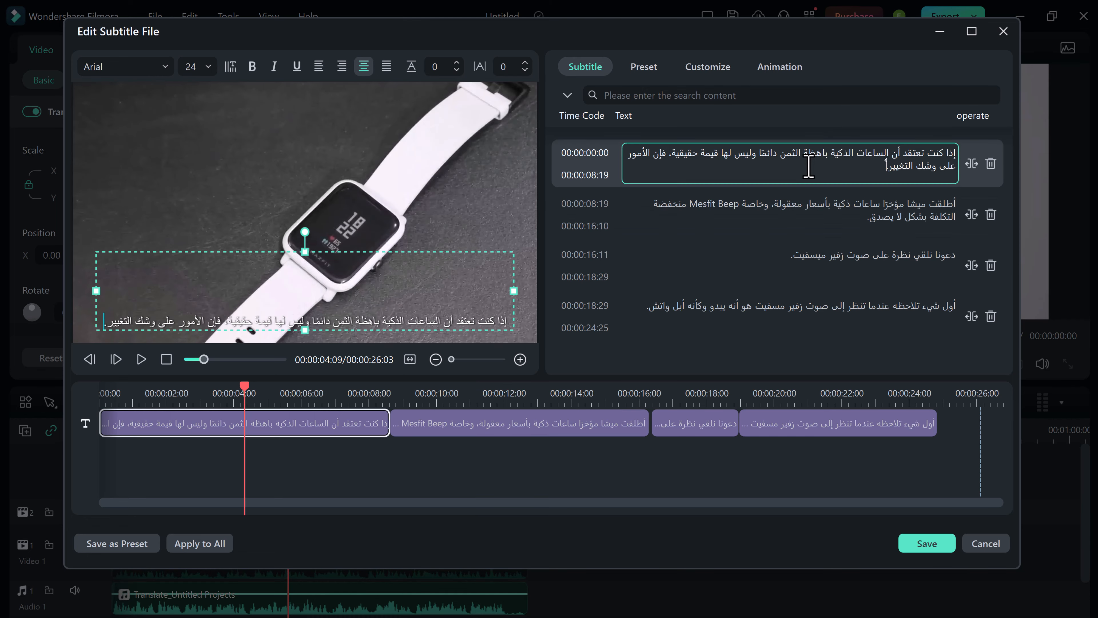
left_click(826, 229)
left_click(827, 263)
left_click(829, 306)
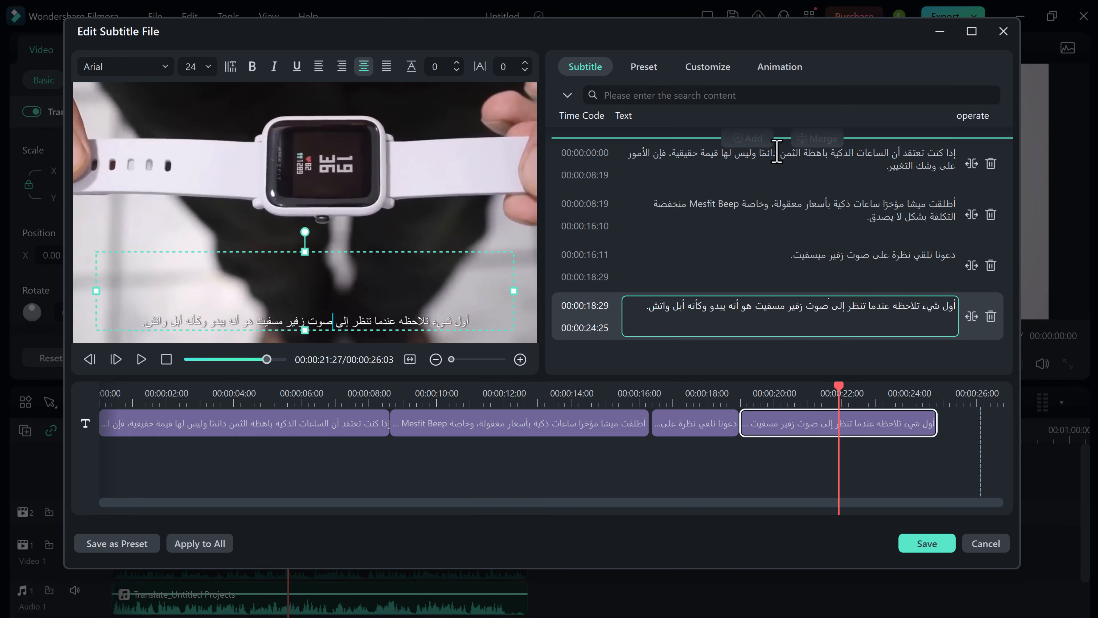
Examine the animation presets and the text customization options available for the subtitles.
left_click(785, 74)
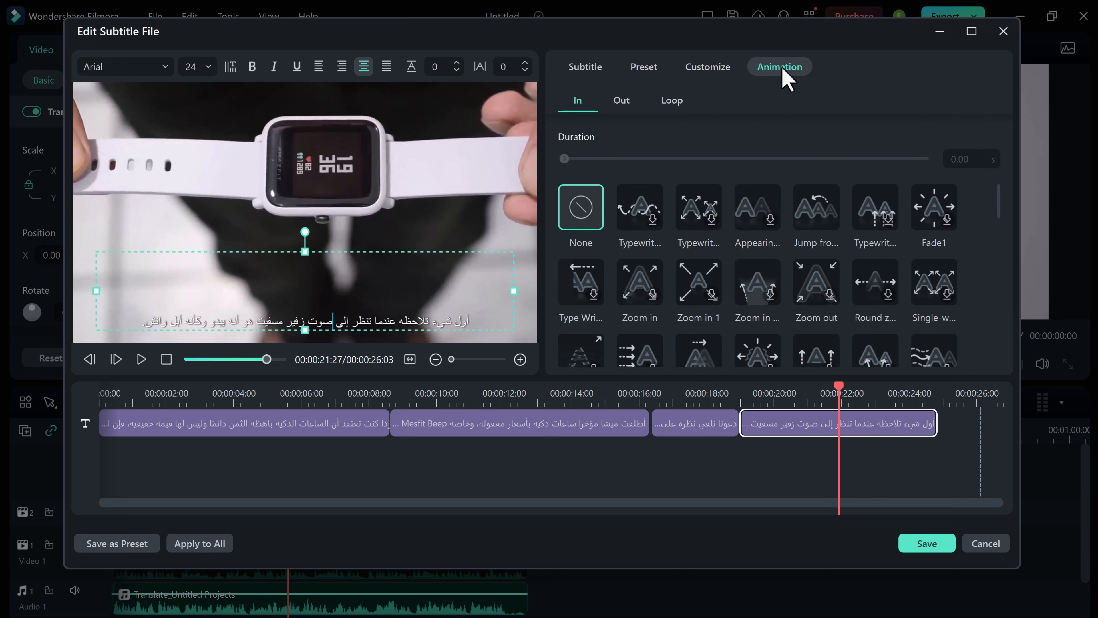
left_click(717, 70)
scroll(722, 229, "down", 5)
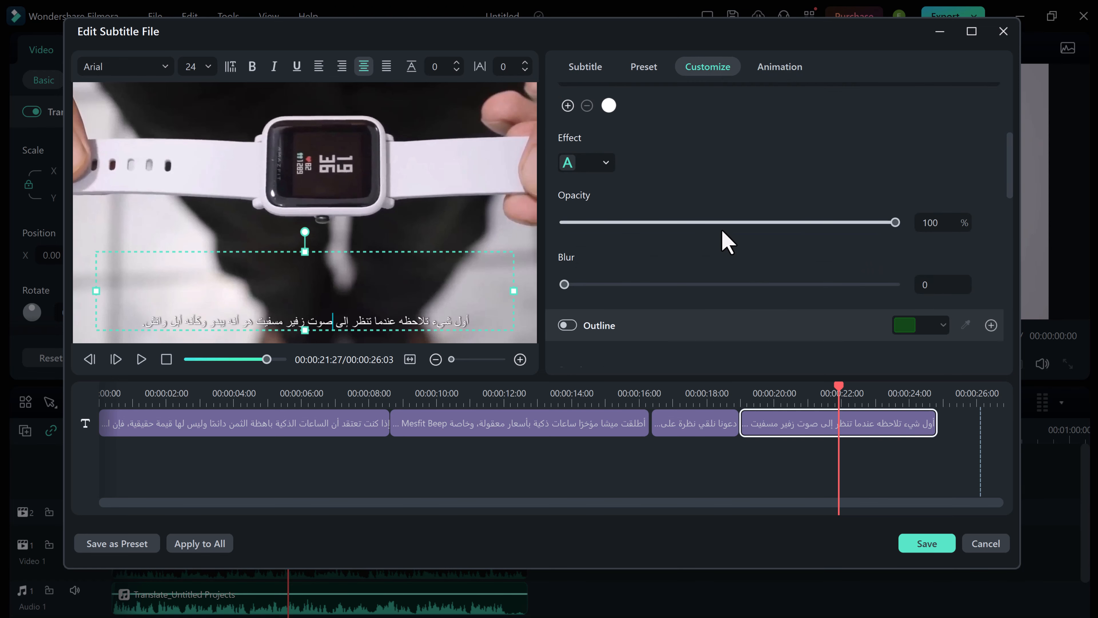
scroll(675, 216, "up", 3)
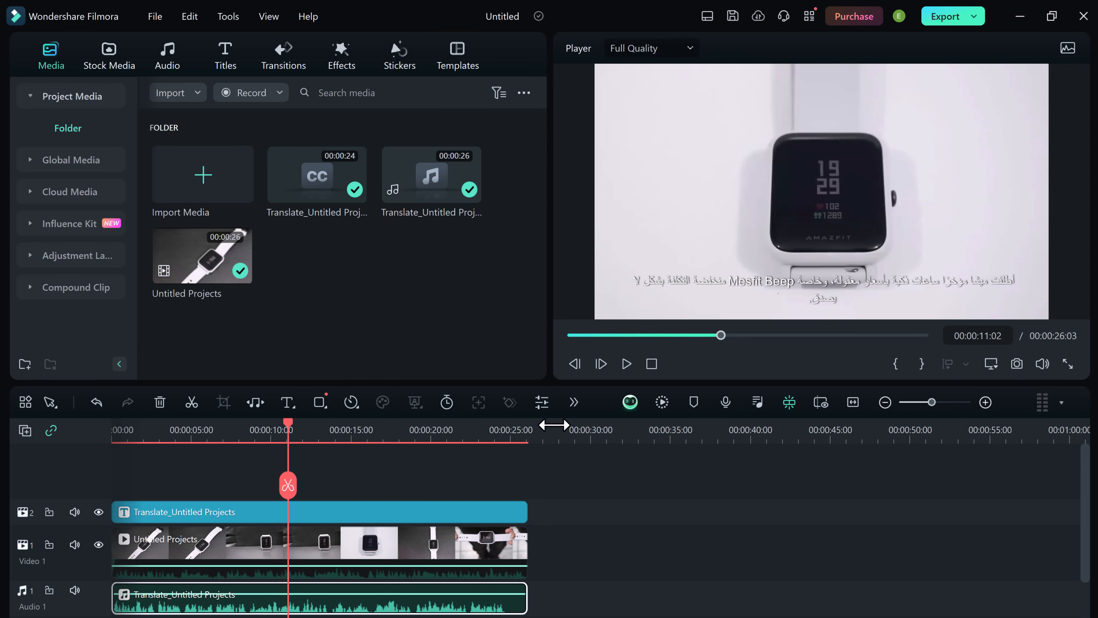
Open the Speech-to-Text settings and set the language of the audio to be transcribed to English (US).
left_click(573, 402)
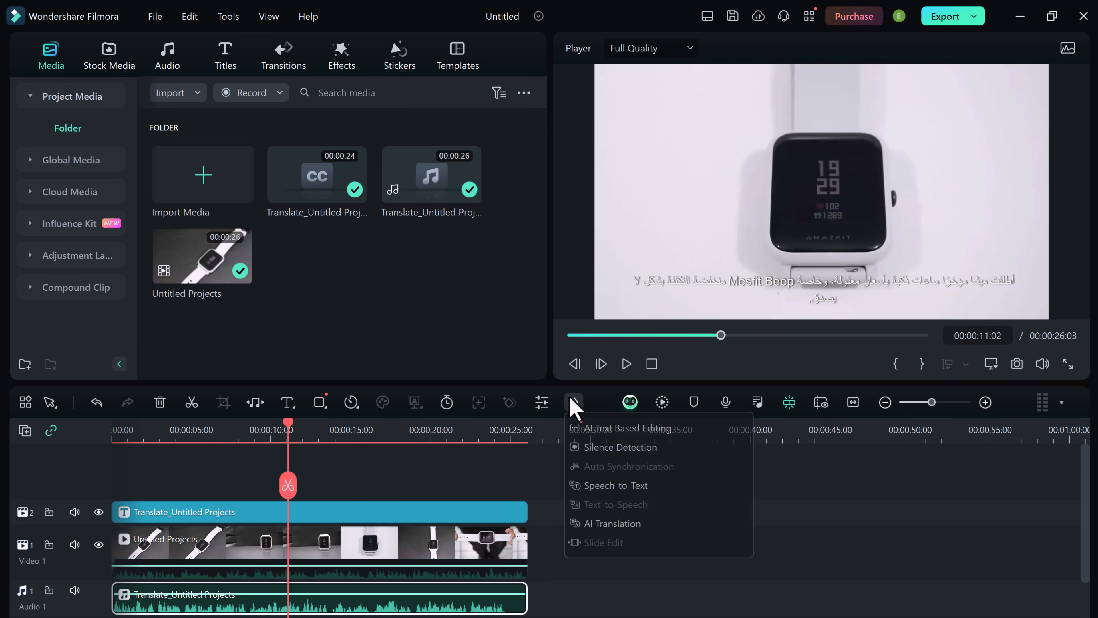
left_click(616, 485)
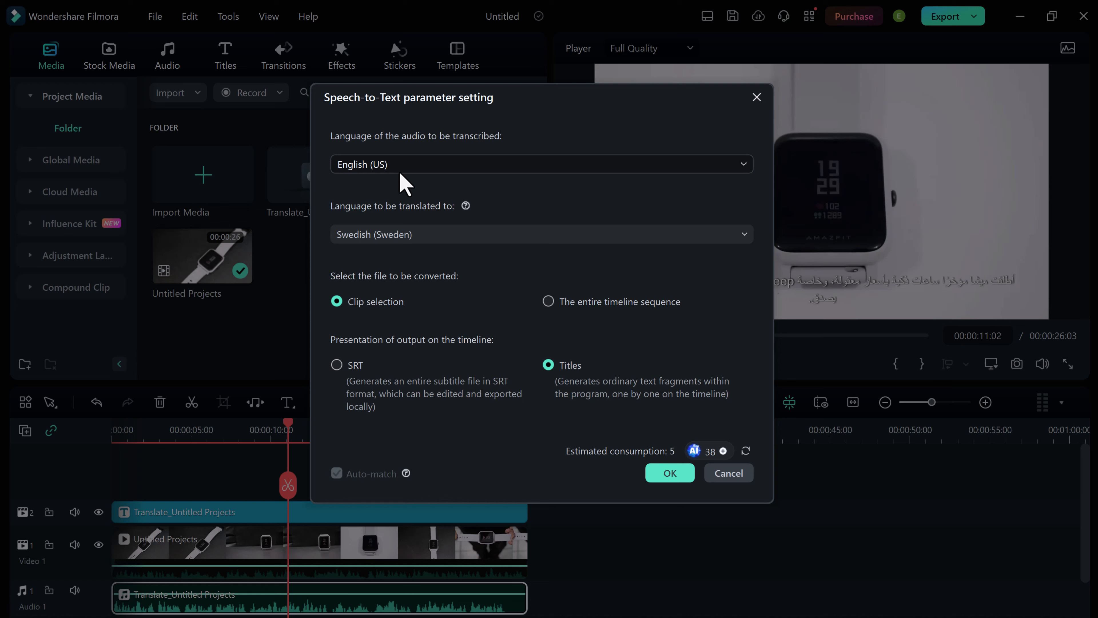
left_click(451, 166)
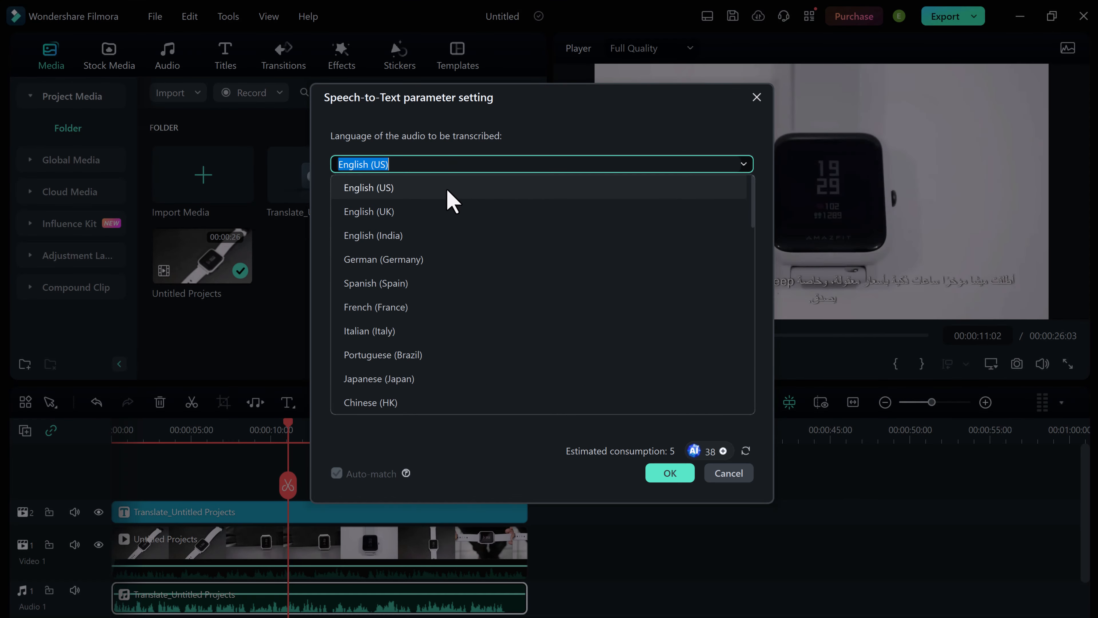
left_click(447, 189)
Look through the available translation languages and set the language to be translated to as Hindi (India).
left_click(471, 236)
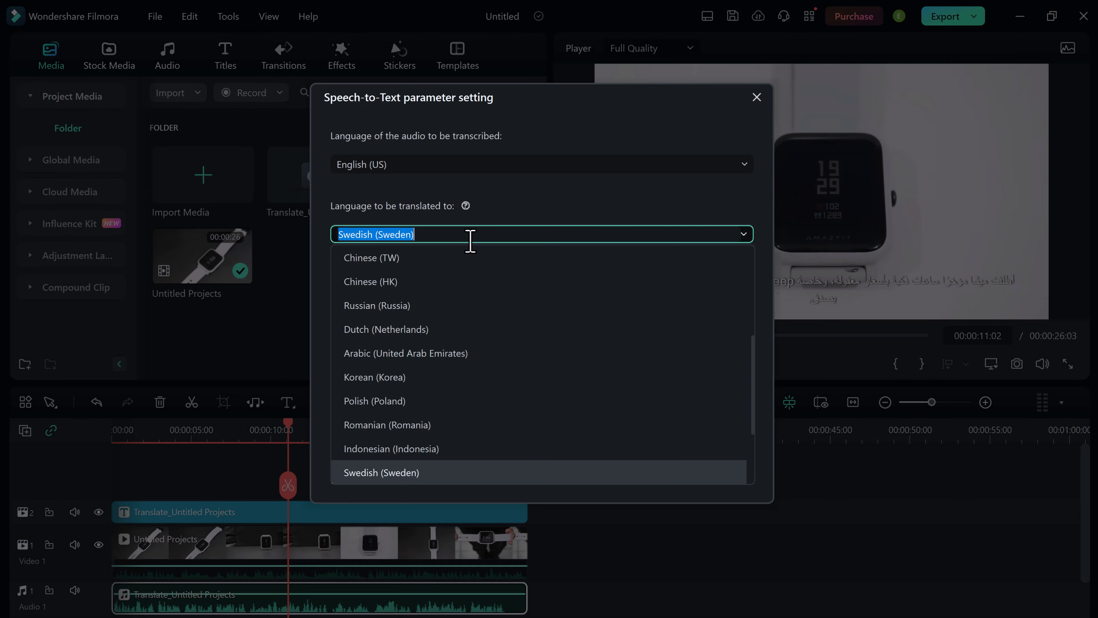
scroll(491, 349, "down", 3)
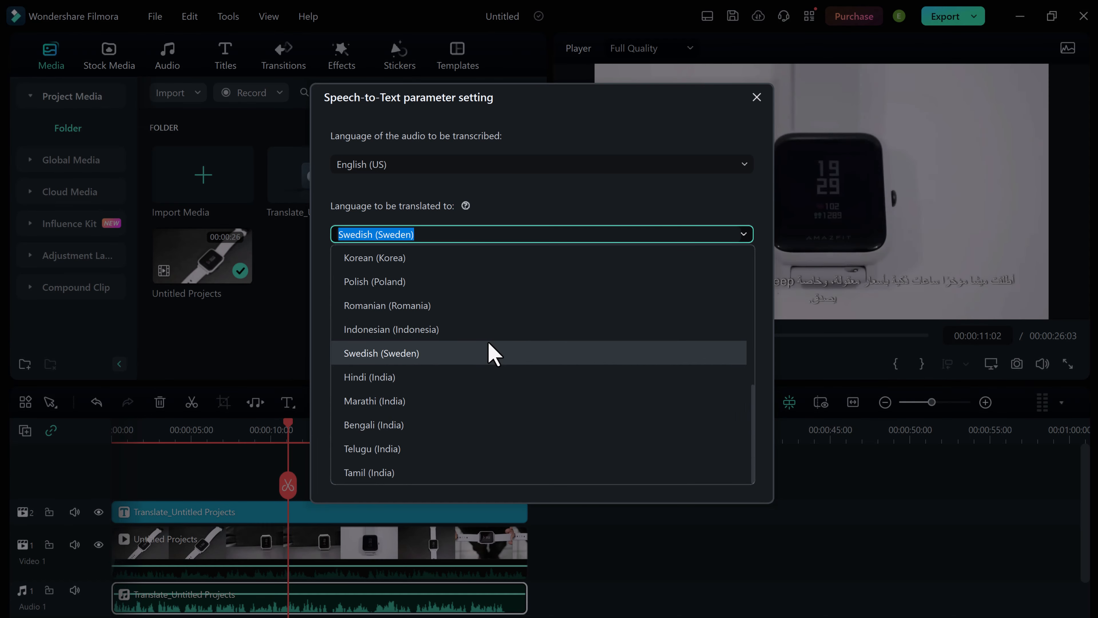
scroll(486, 417, "up", 5)
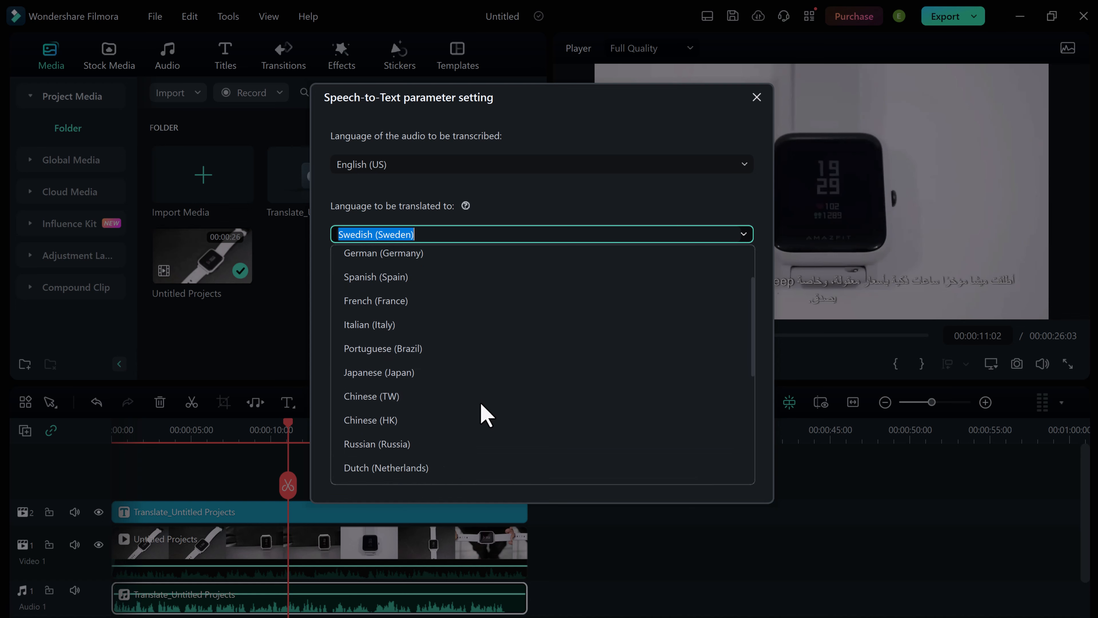
scroll(486, 417, "up", 2)
scroll(486, 416, "down", 3)
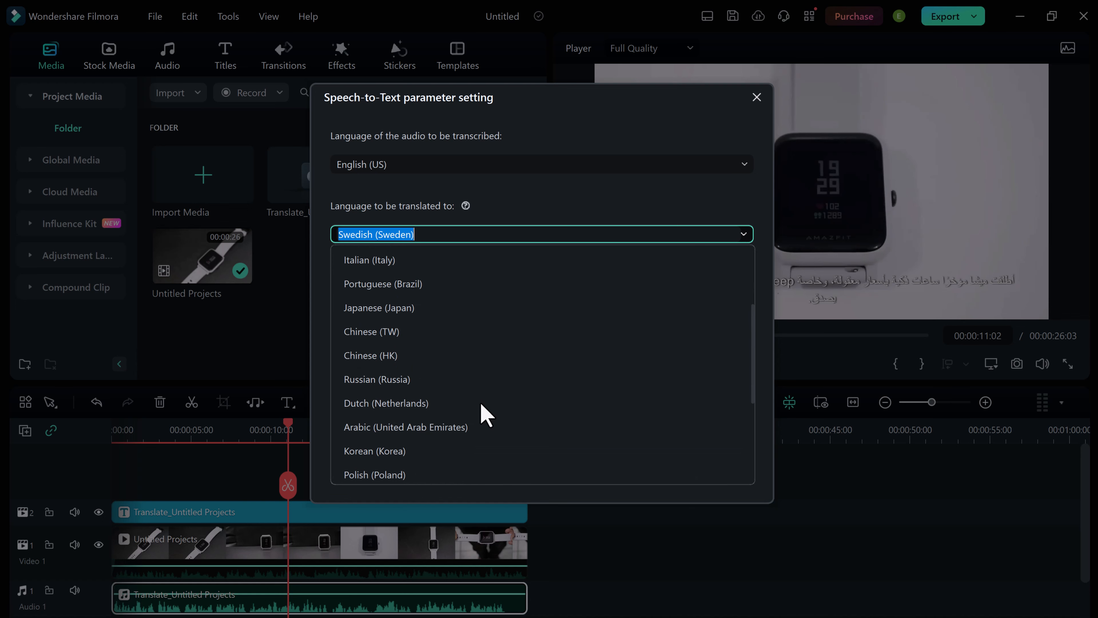
scroll(466, 372, "down", 3)
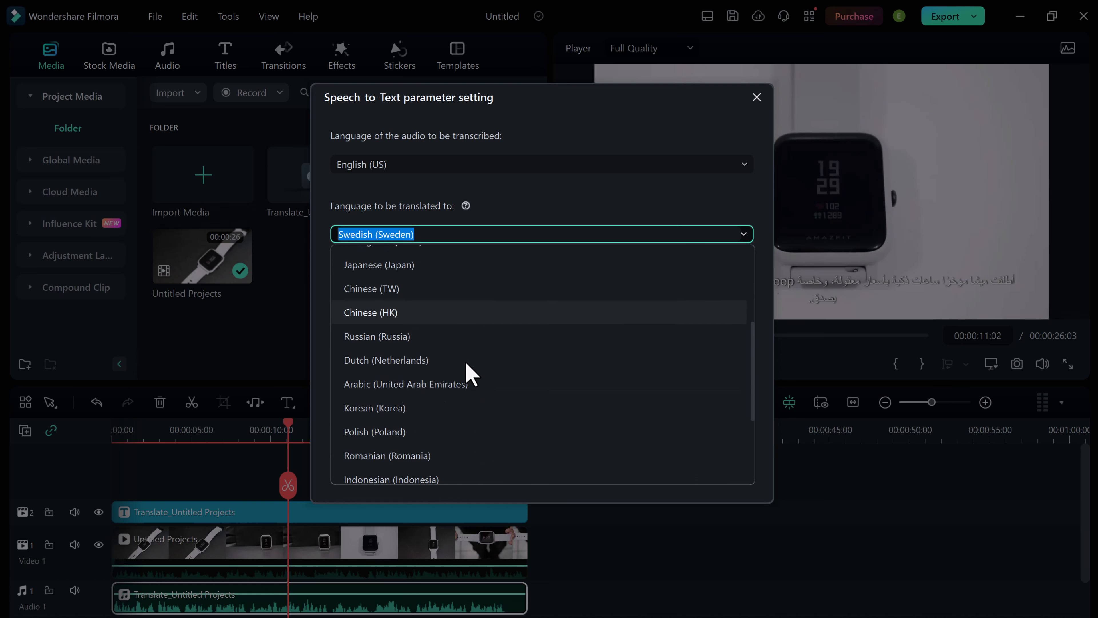
scroll(466, 366, "down", 2)
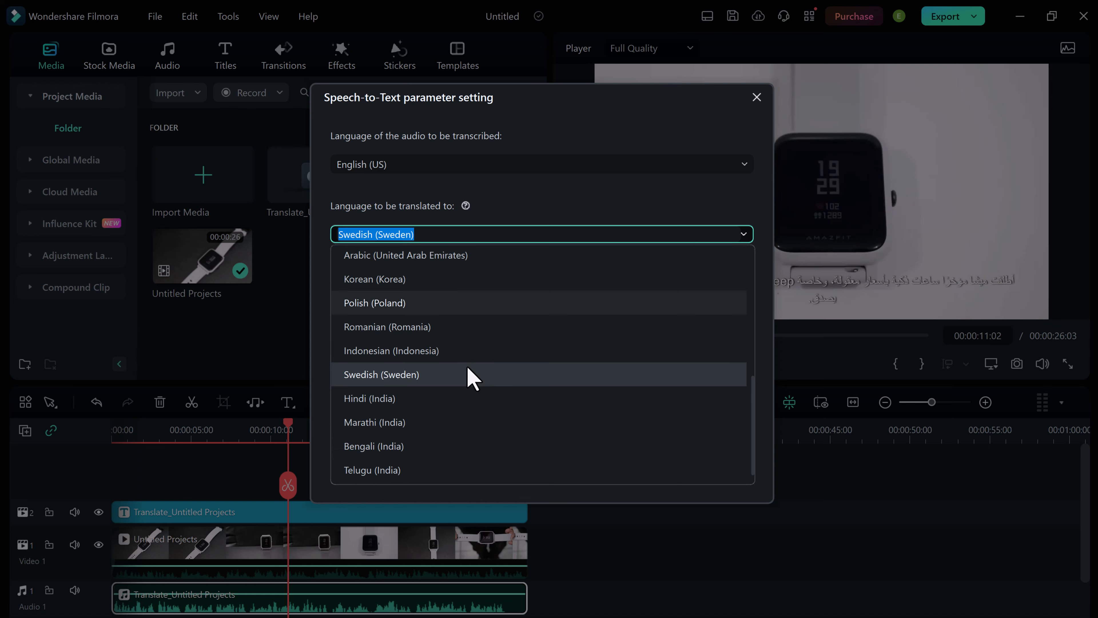
left_click(466, 397)
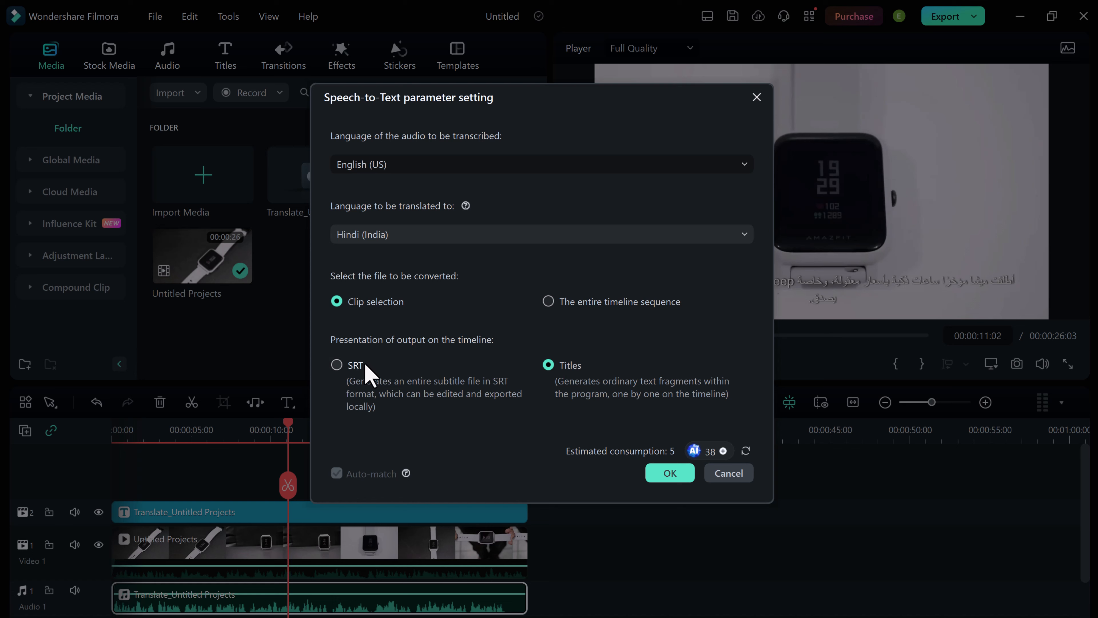
Choose Titles as the presentation of output on the timeline and confirm the Speech-to-Text settings.
left_click(366, 373)
left_click(566, 373)
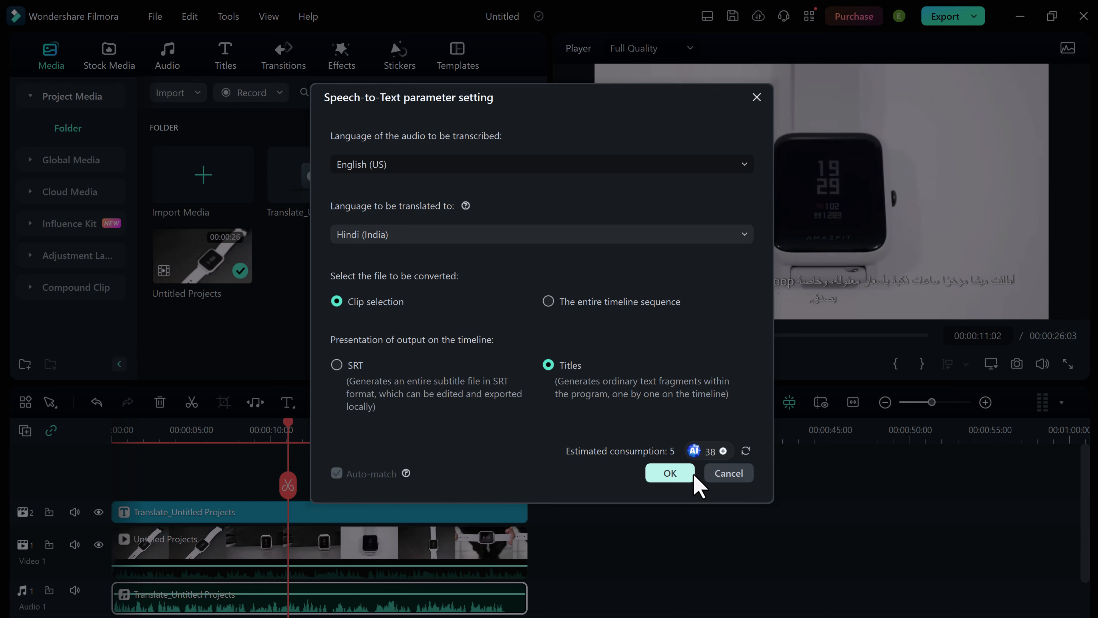
left_click(670, 472)
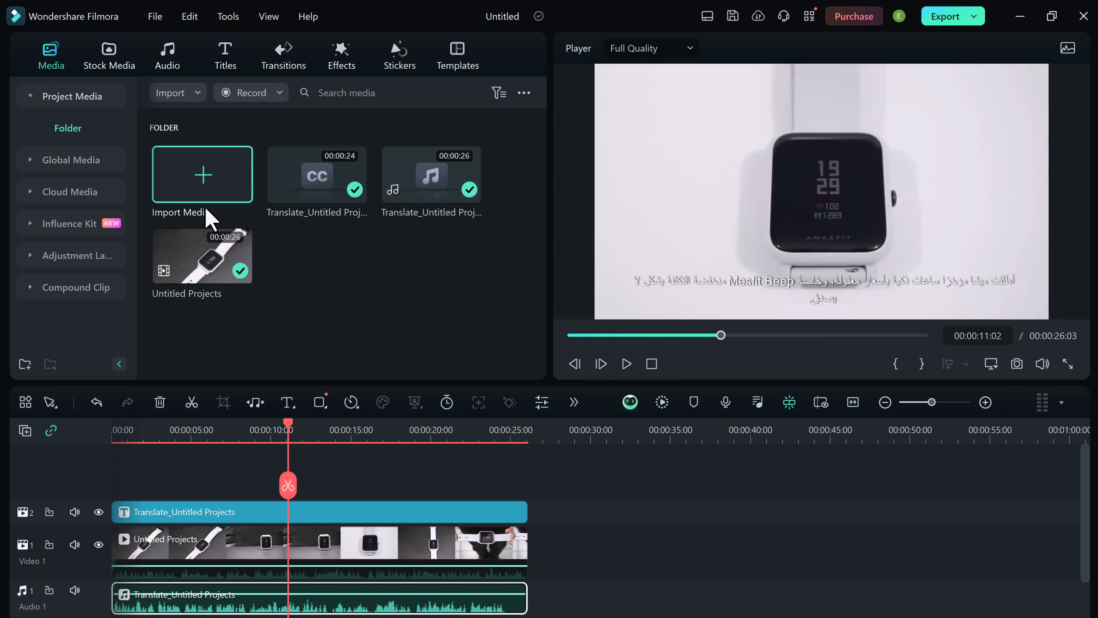
Open the AI Music Generator, try the Sad, Epic and Sentimental moods, and settle on Happy.
left_click(175, 53)
left_click(70, 132)
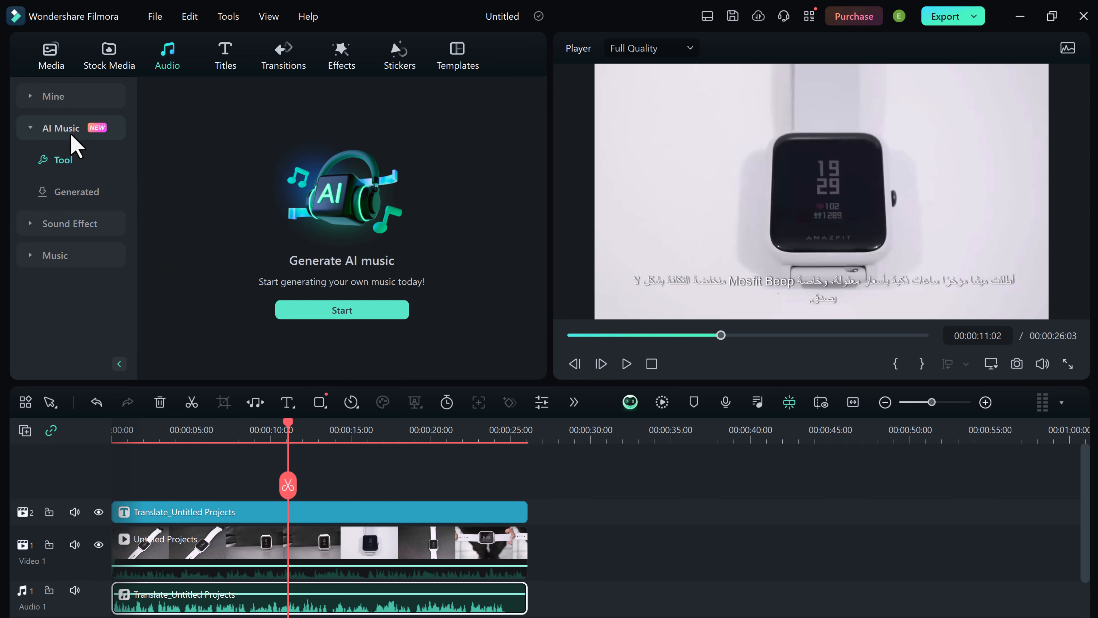
left_click(342, 316)
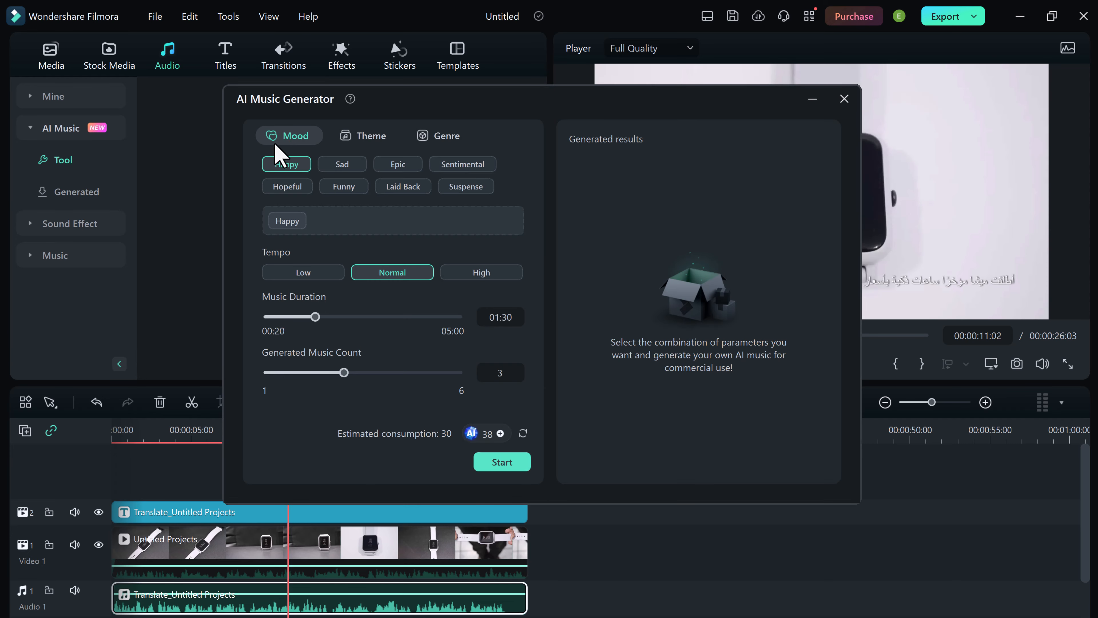
left_click(342, 166)
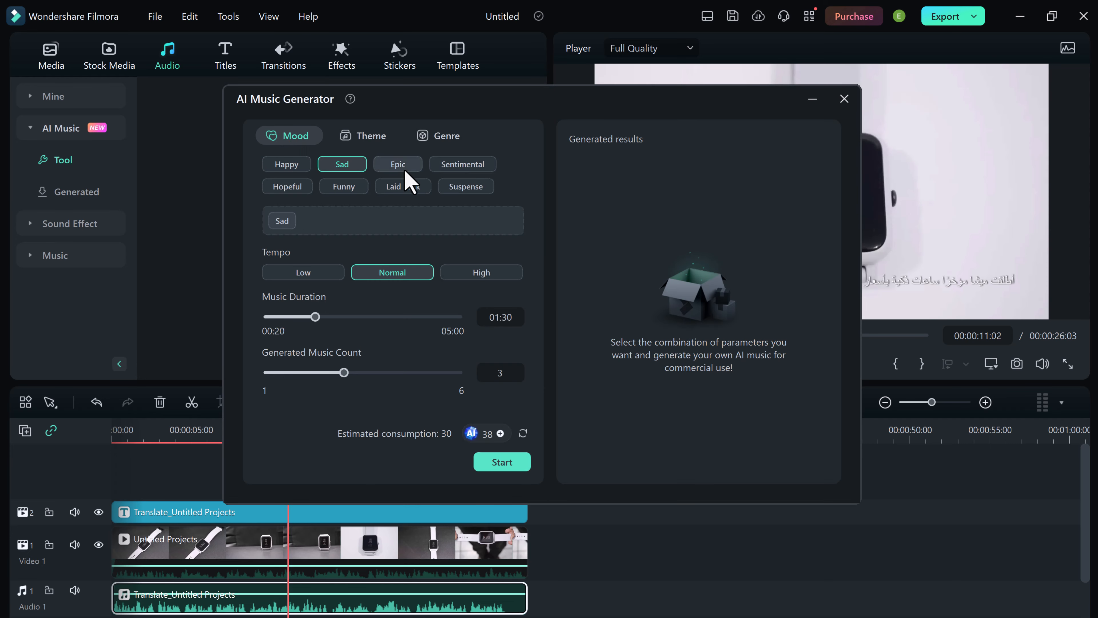
left_click(398, 167)
left_click(463, 167)
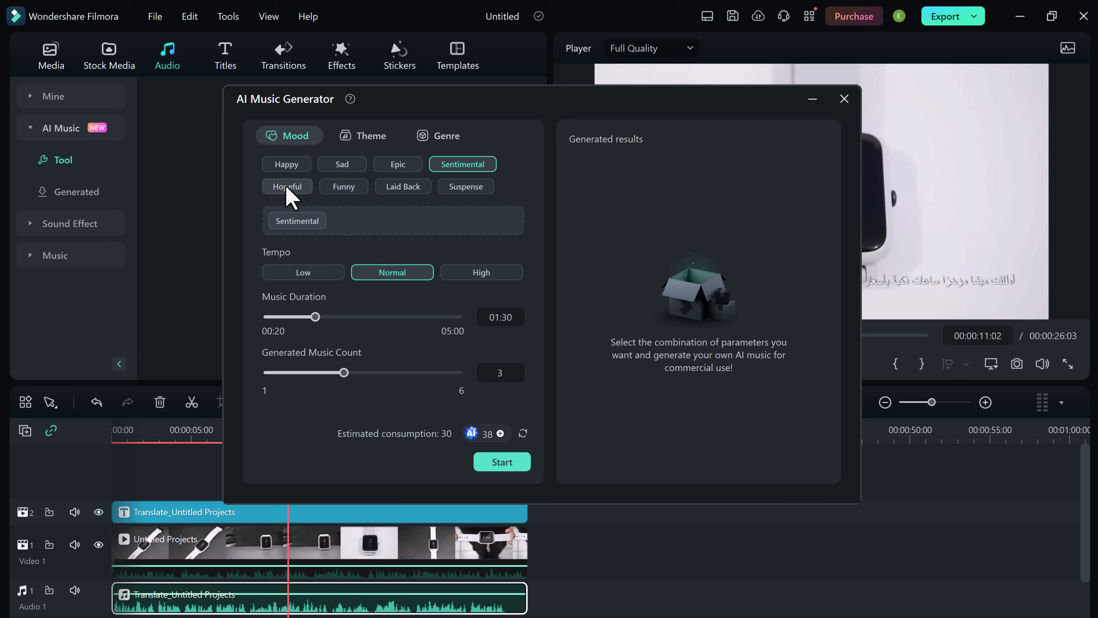
left_click(285, 168)
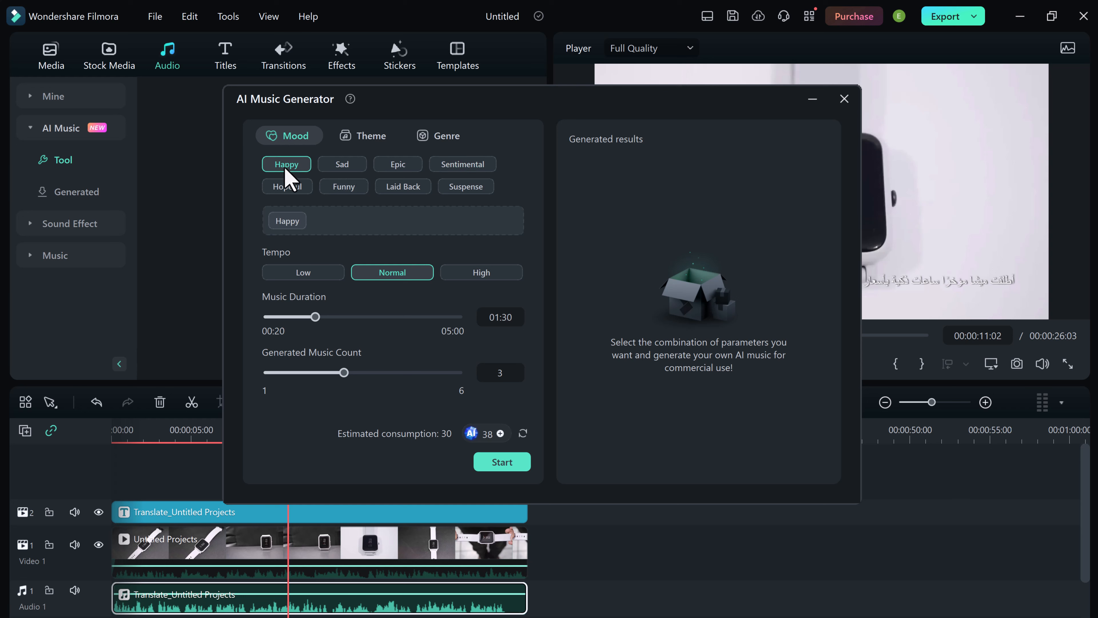
Add the Sports theme and the Rock genre to the AI music parameters.
left_click(361, 138)
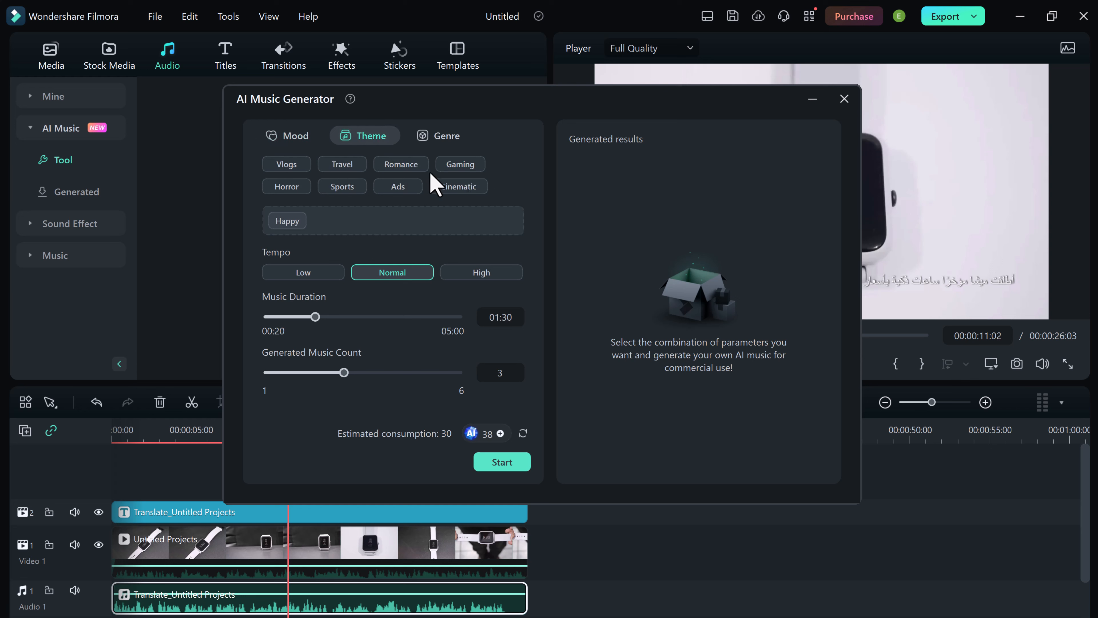
left_click(339, 188)
left_click(439, 138)
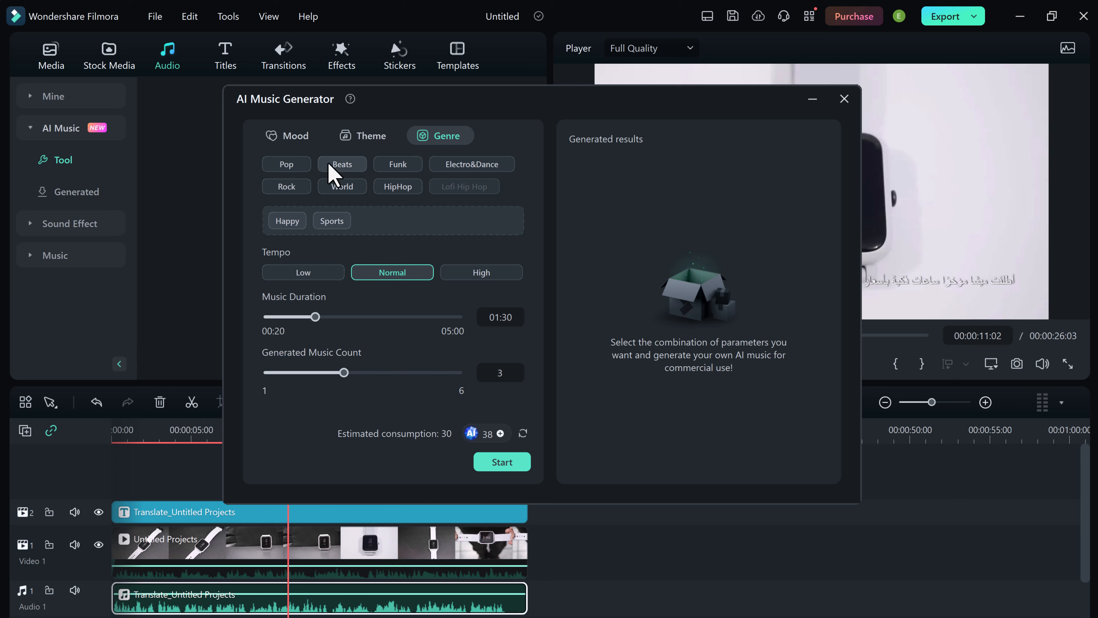
left_click(286, 187)
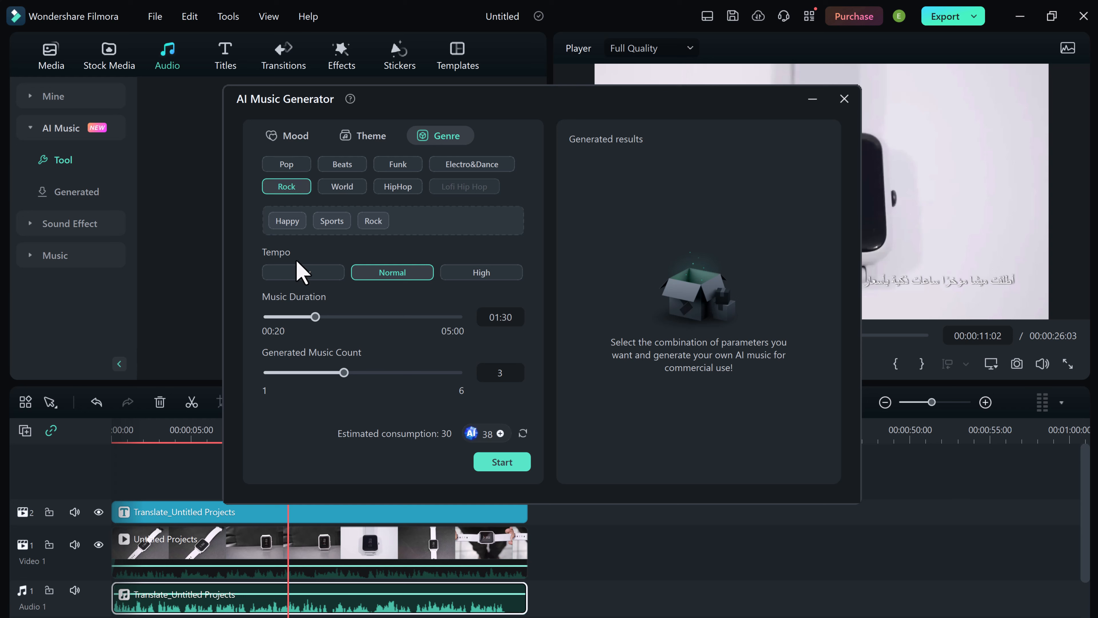
Set the music duration to 00:29, keep the generated music count at 3 and generate the tracks.
left_click_drag(316, 318, 274, 320)
left_click_drag(398, 371, 361, 370)
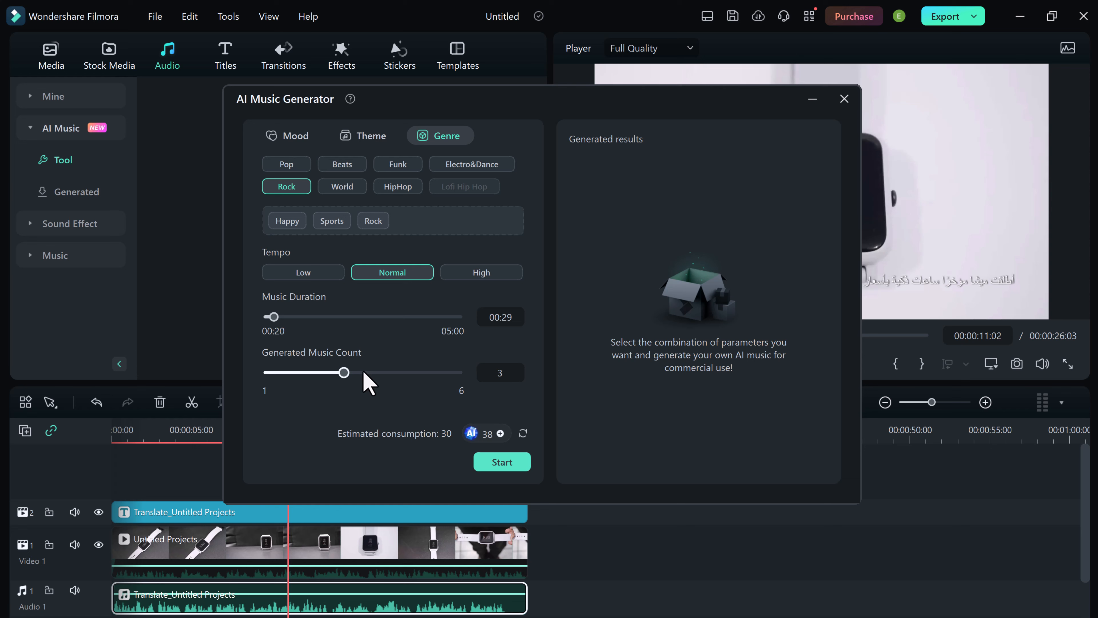
left_click(514, 464)
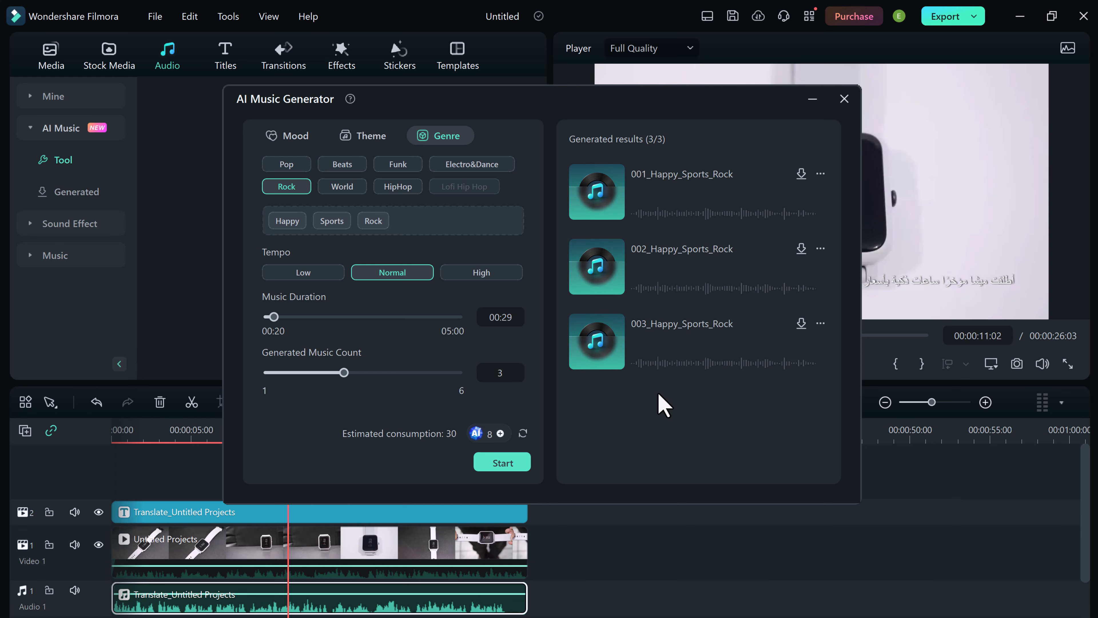
Listen to the first two generated tracks, download 002_Happy_Sports_Rock, add it to the project and close the generator.
left_click(597, 196)
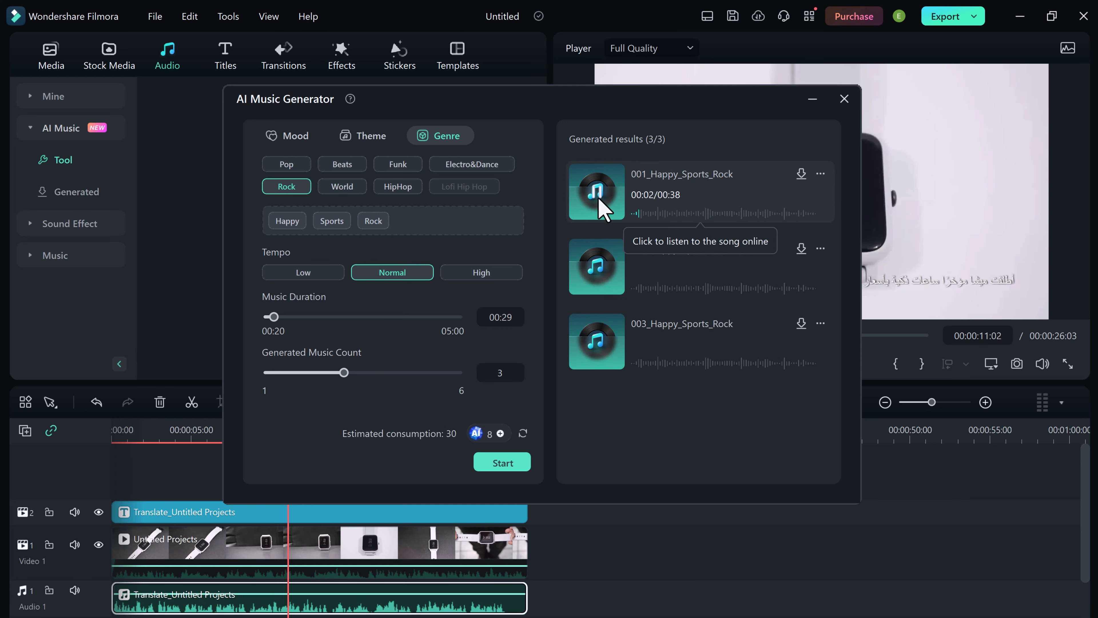
left_click(594, 274)
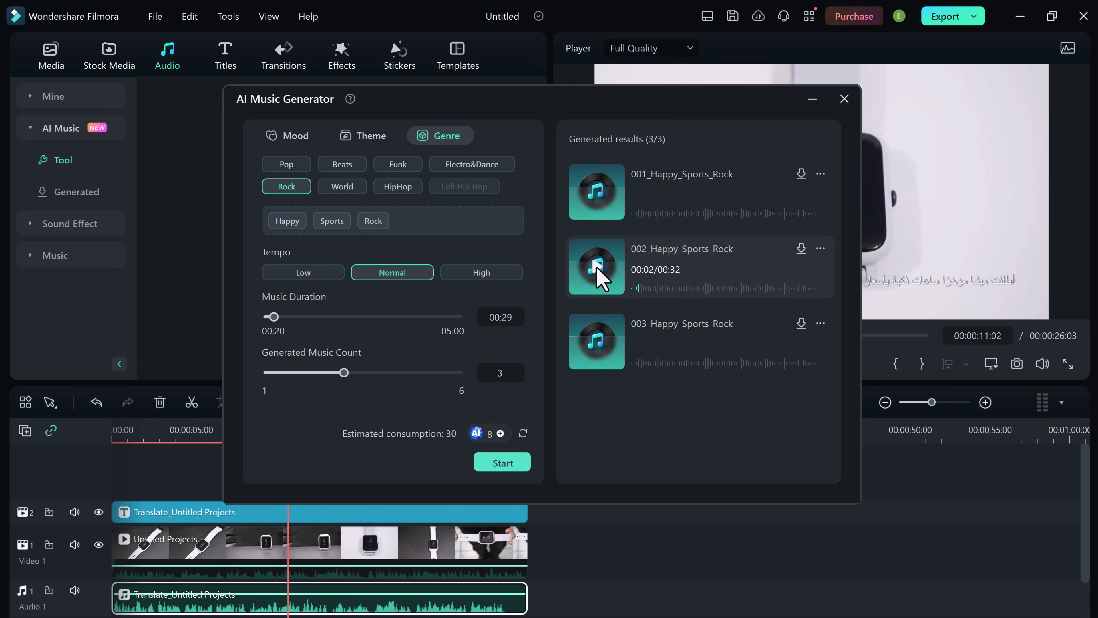
left_click(801, 250)
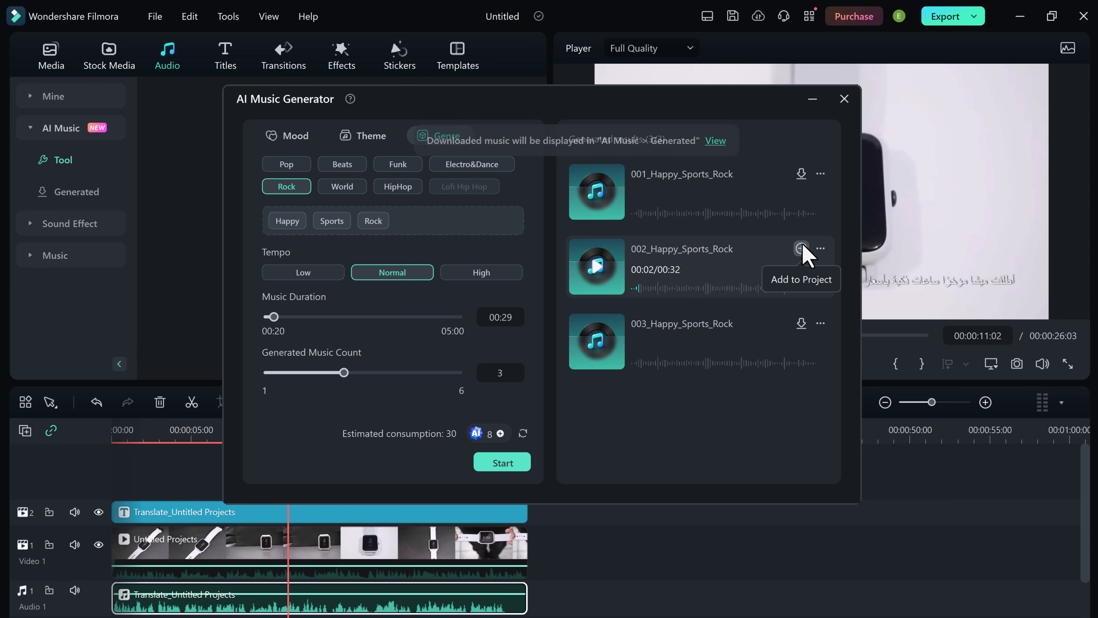
left_click(802, 250)
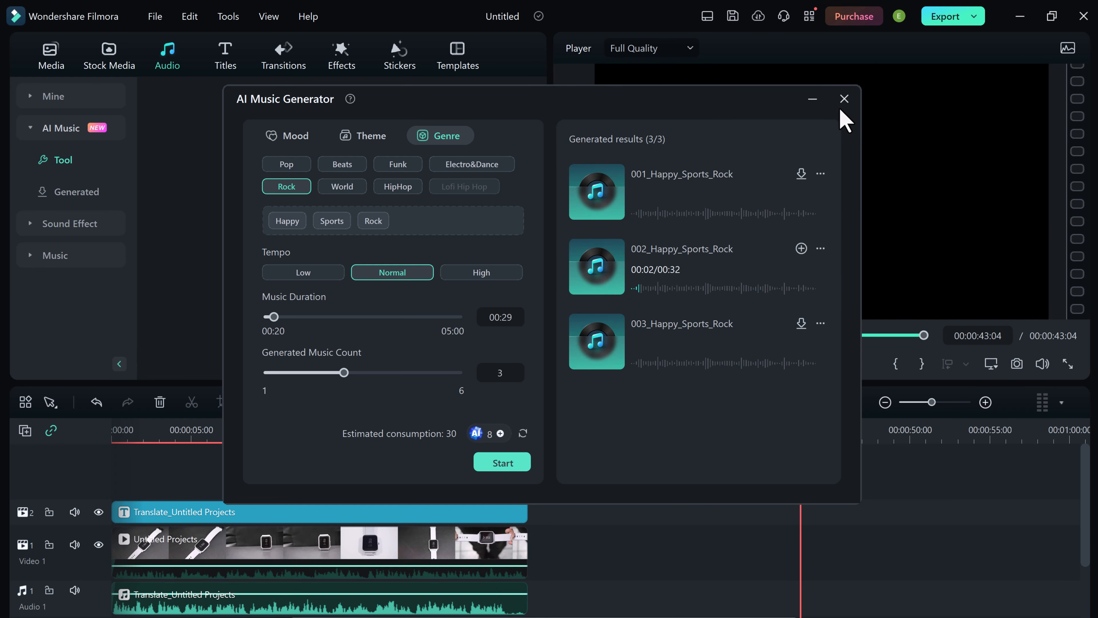
left_click(844, 99)
left_click(617, 309)
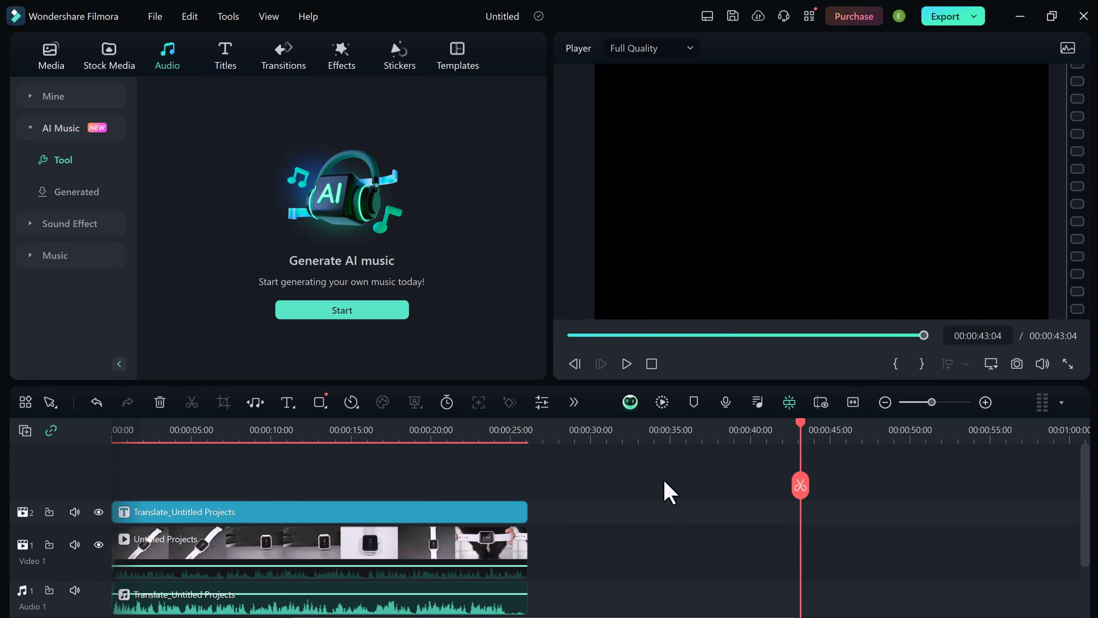
Move the music clip to the start of the Audio 2 track and trim its end to match the video.
scroll(657, 567, "down", 3)
left_click_drag(662, 535, 409, 539)
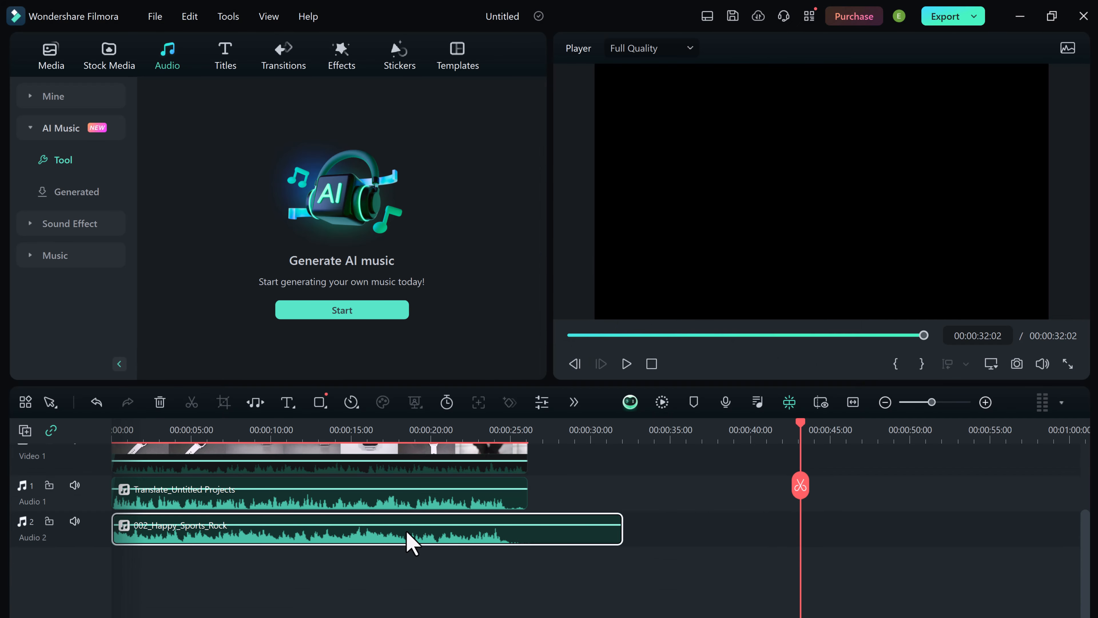
left_click_drag(618, 528, 527, 525)
Place the playhead at 00:00:03:18 and lower the volume of the 002_Happy_Sports_Rock music clip.
left_click(290, 428)
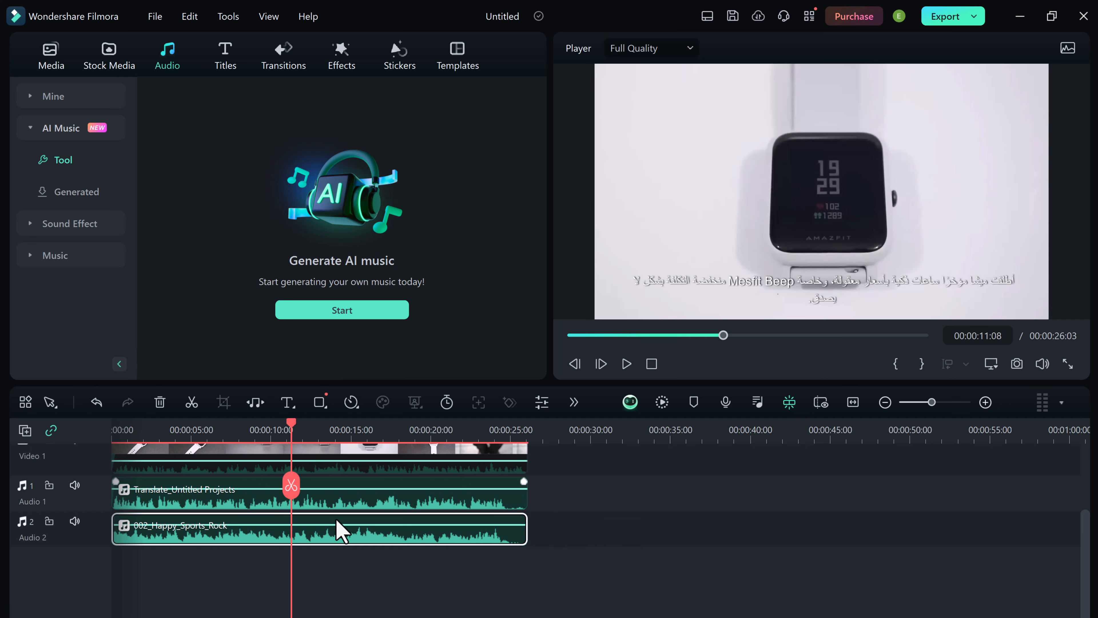
left_click(168, 428)
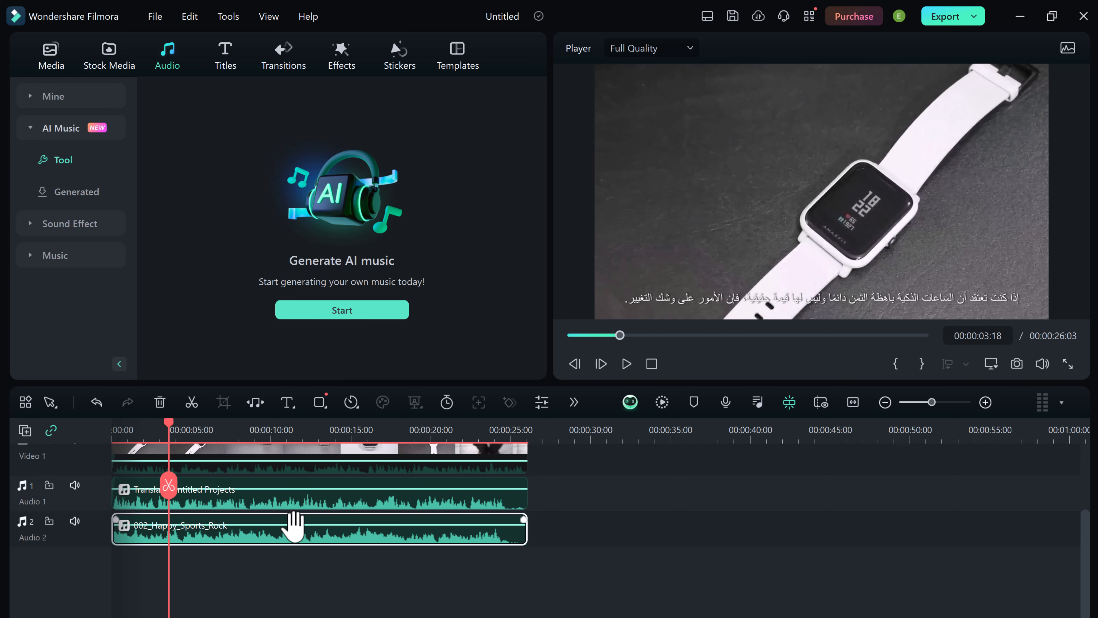
double_click(292, 525)
left_click(69, 242)
mouse_move(72, 248)
left_mouse_down()
mouse_move(365, 249)
mouse_move(63, 248)
left_mouse_up()
left_click(501, 363)
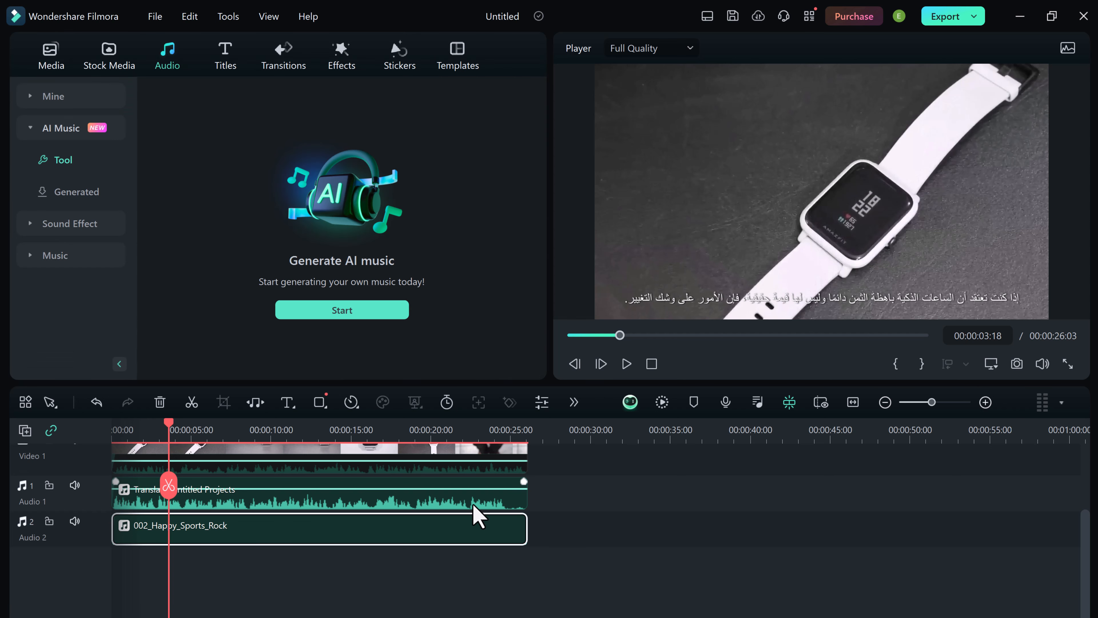